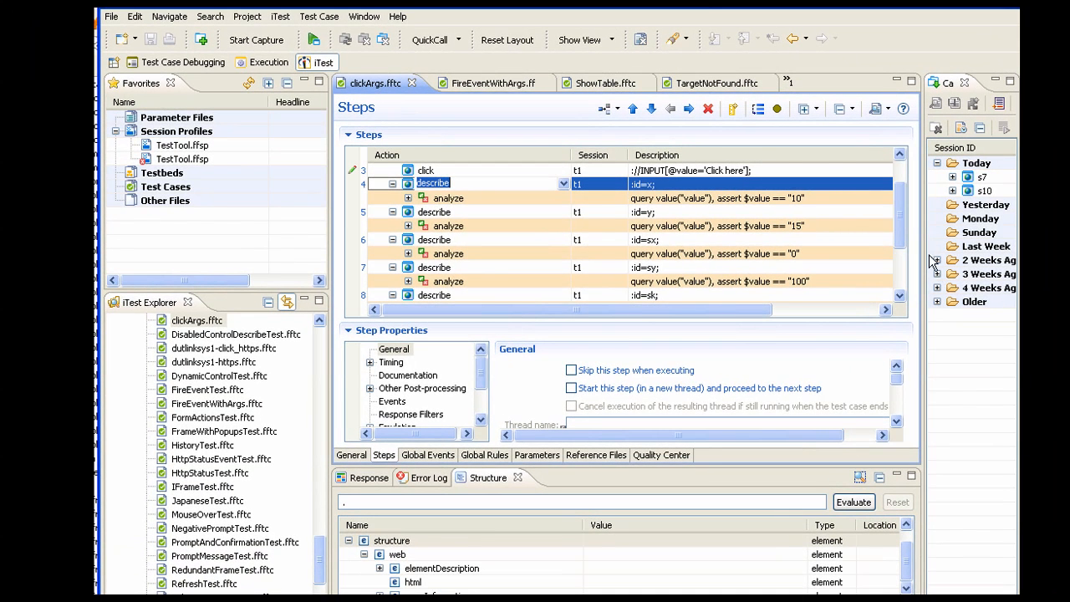
Display the click arguments in the web click properties of step 3, the click on the 'Click here' input.
scroll(896, 223, "up", 3)
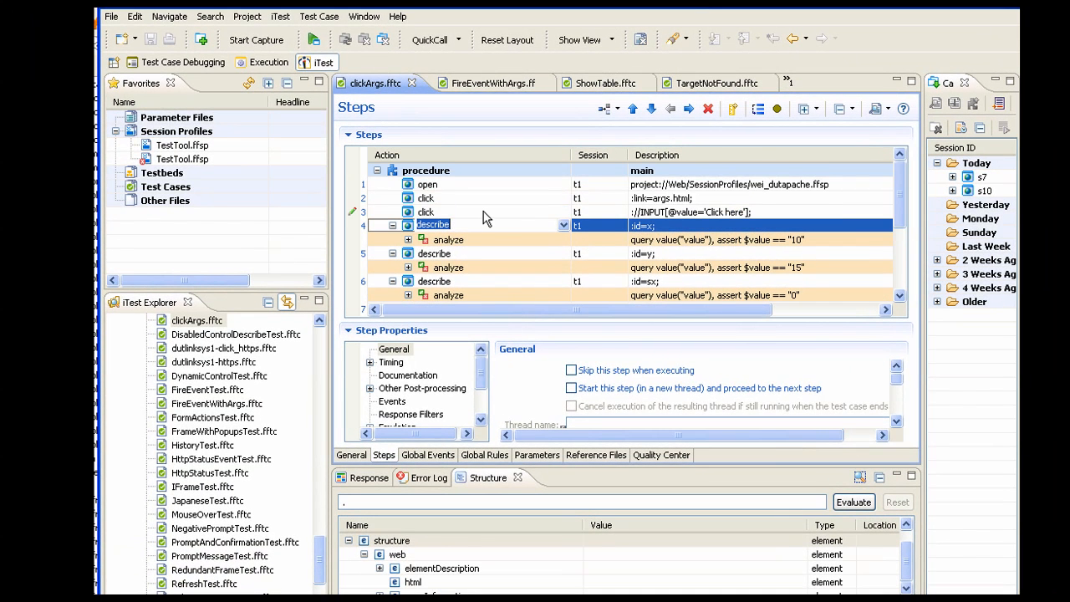
left_click(477, 209)
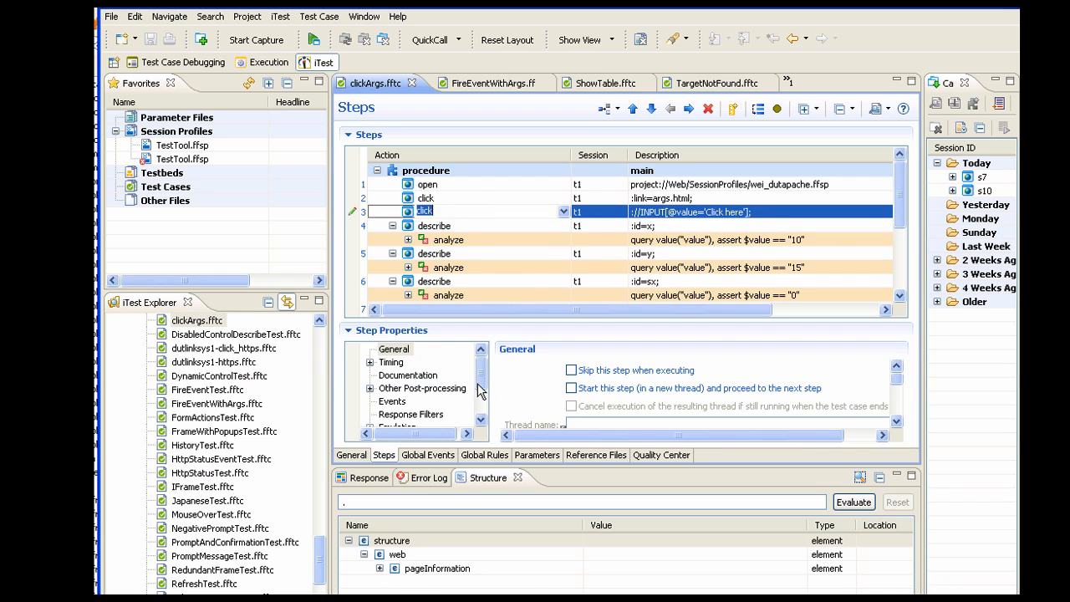
left_click_drag(483, 378, 482, 408)
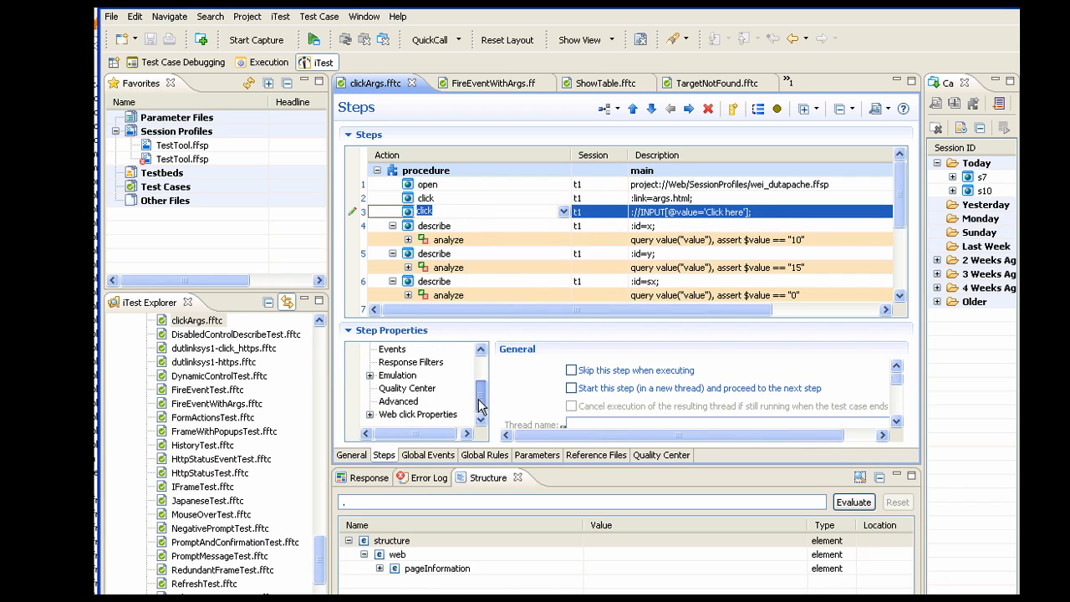
left_click(370, 414)
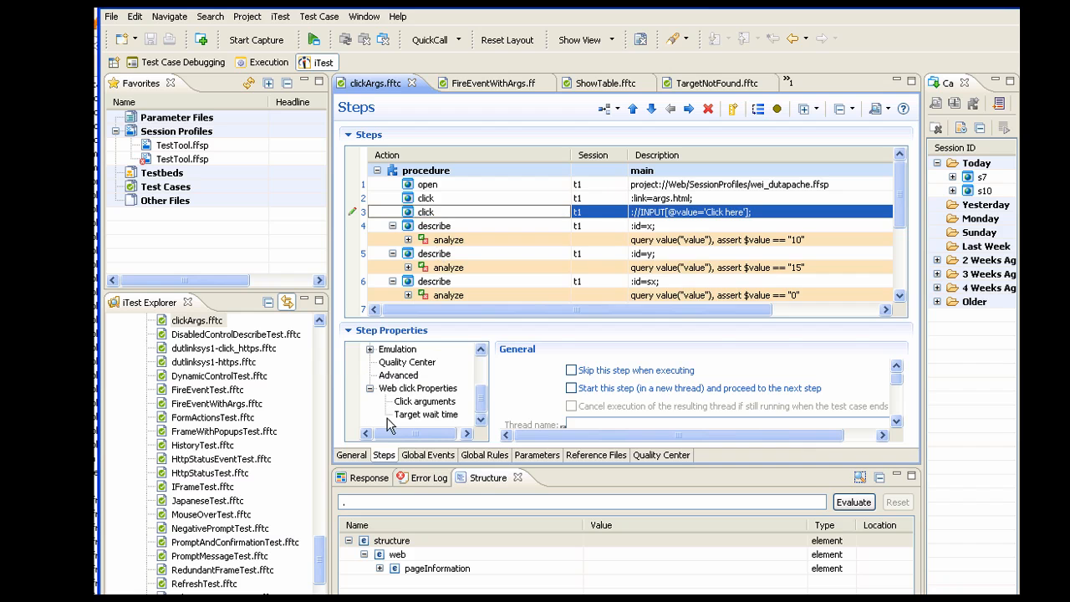
left_click(432, 389)
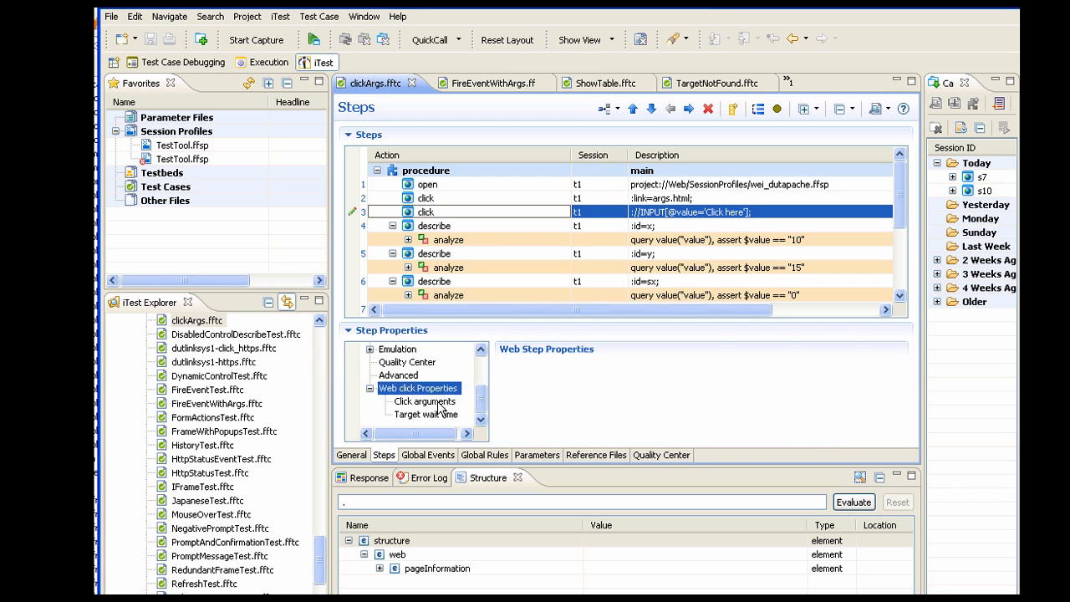
left_click(435, 402)
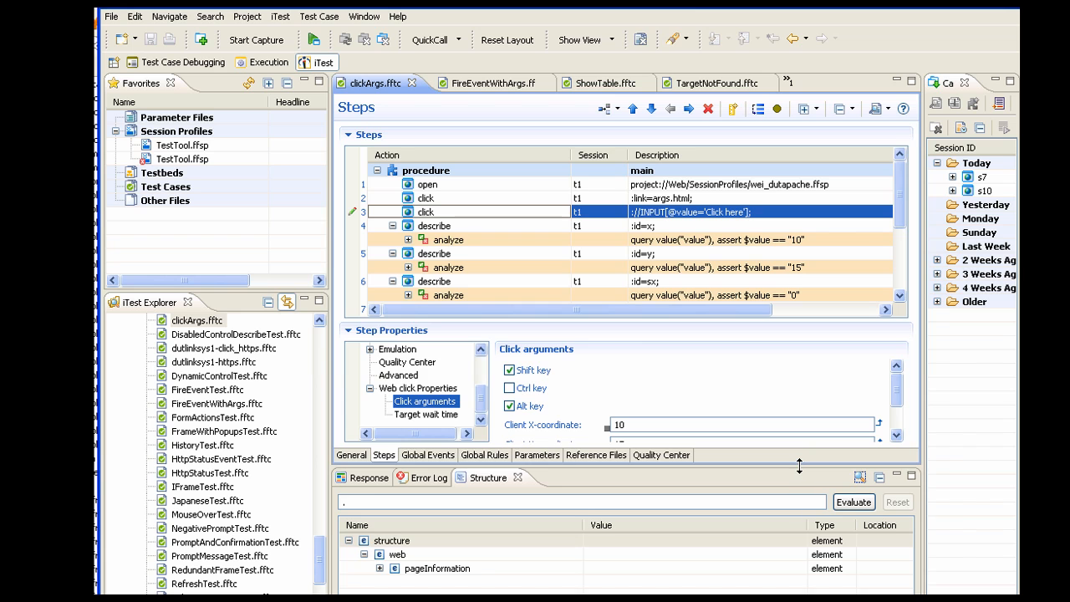
Enlarge the step properties area to show all click arguments, and check those of the args.html link click in step 2.
left_click_drag(799, 465, 794, 532)
left_click_drag(696, 361, 694, 277)
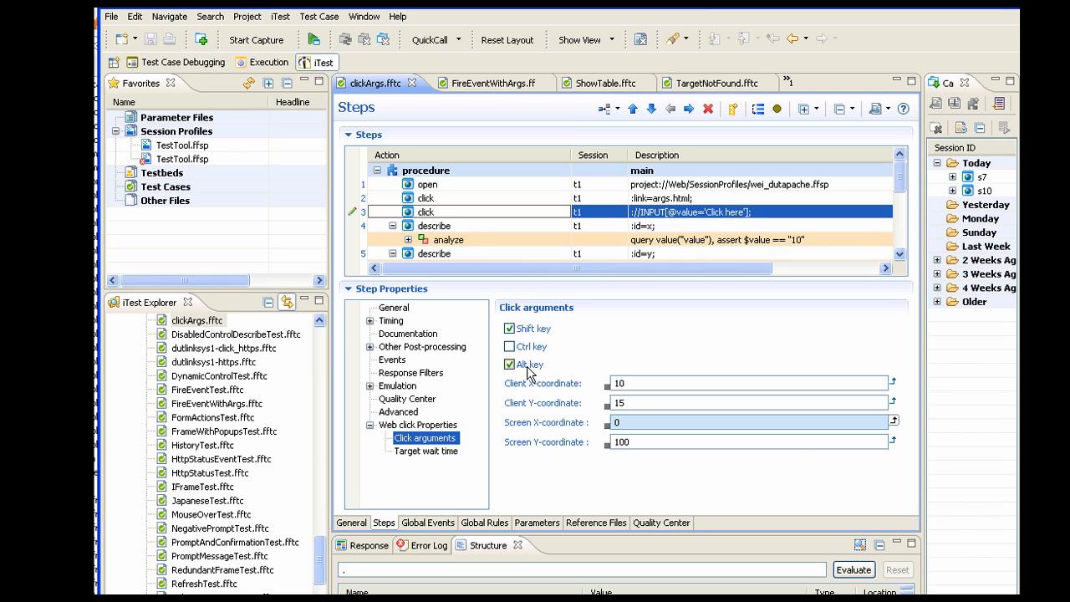
left_click(468, 198)
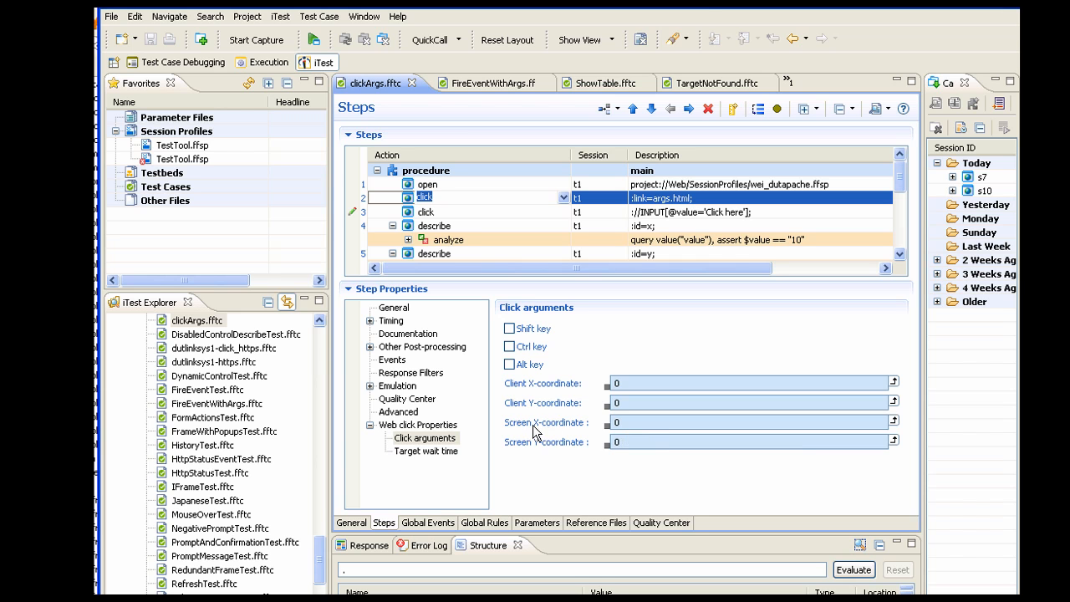
Open the wei_dutapache.ffsp session profile from the Web project and start a web session with it.
left_click_drag(320, 560, 308, 469)
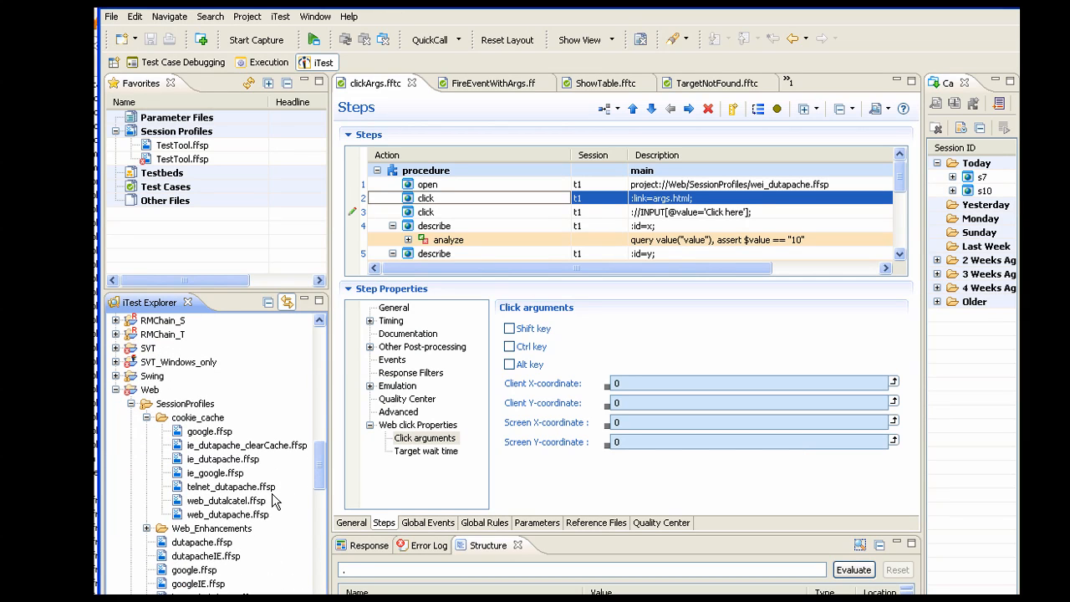
double_click(234, 500)
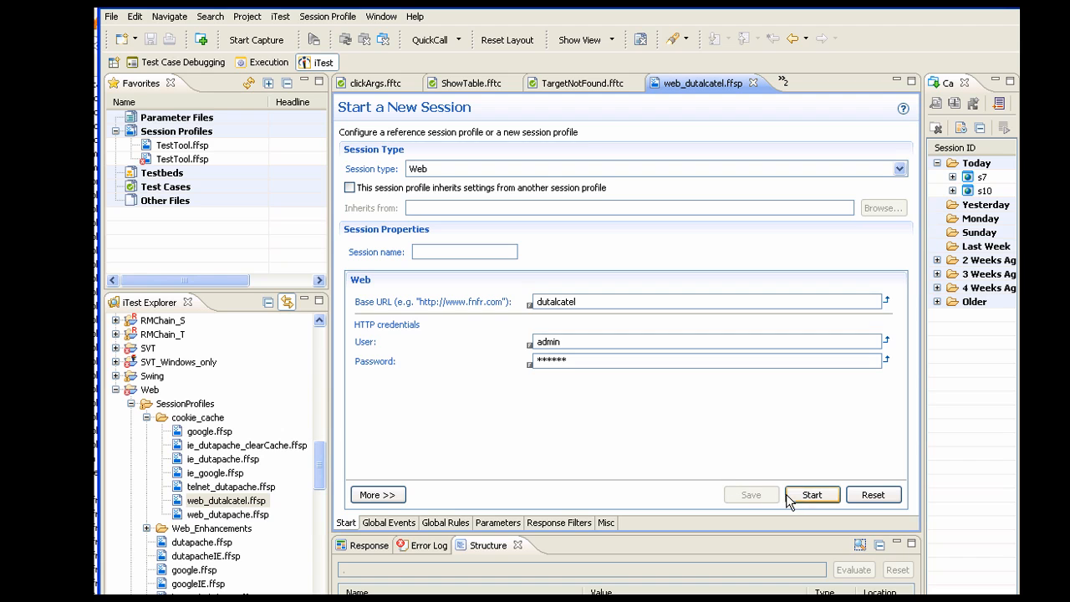
left_click_drag(318, 464, 320, 513)
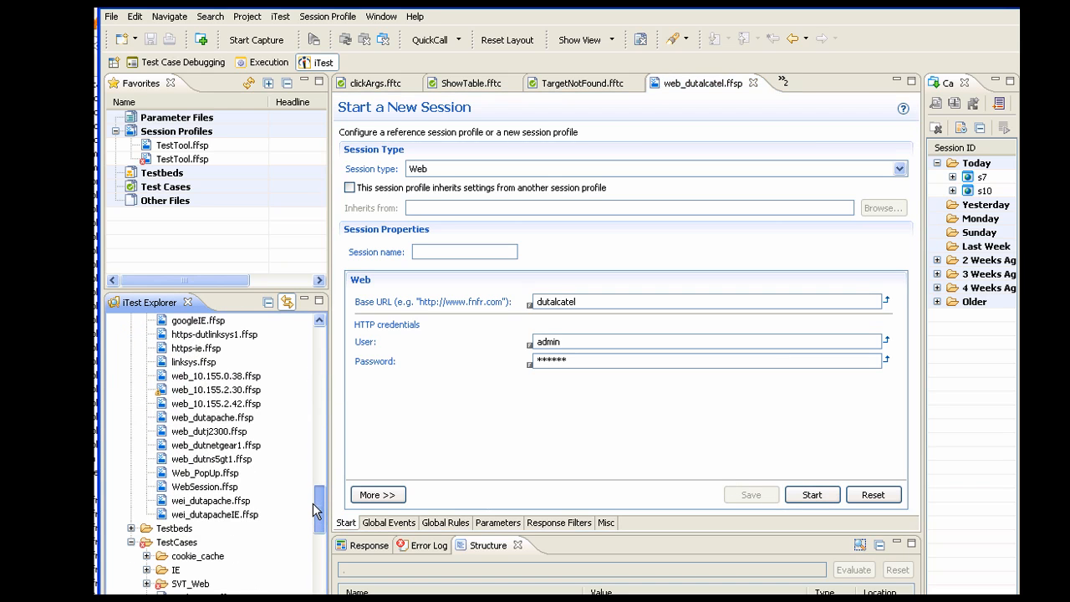
double_click(228, 501)
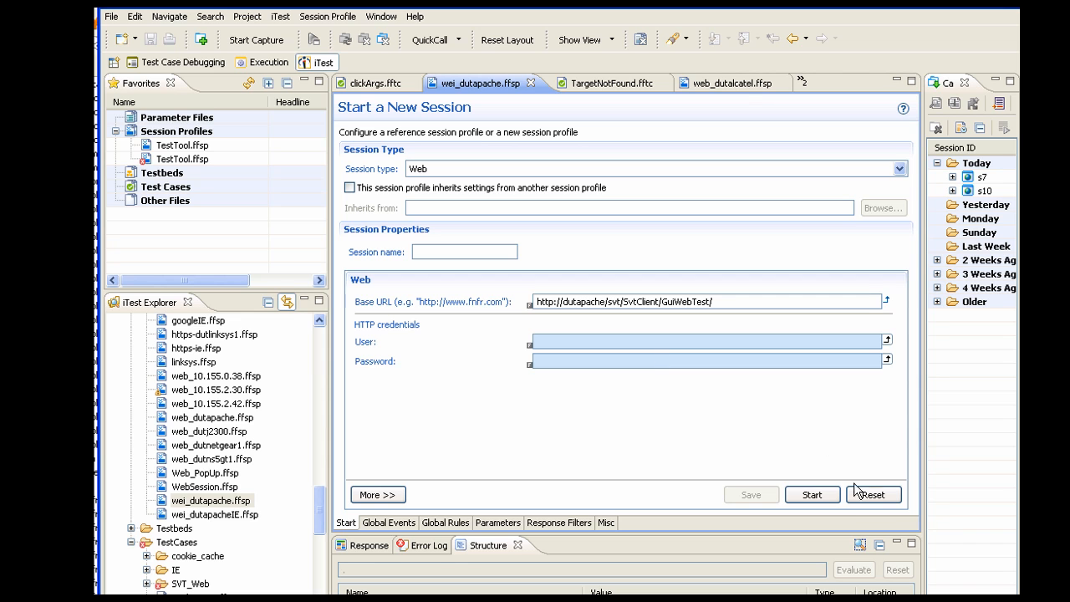
left_click(813, 494)
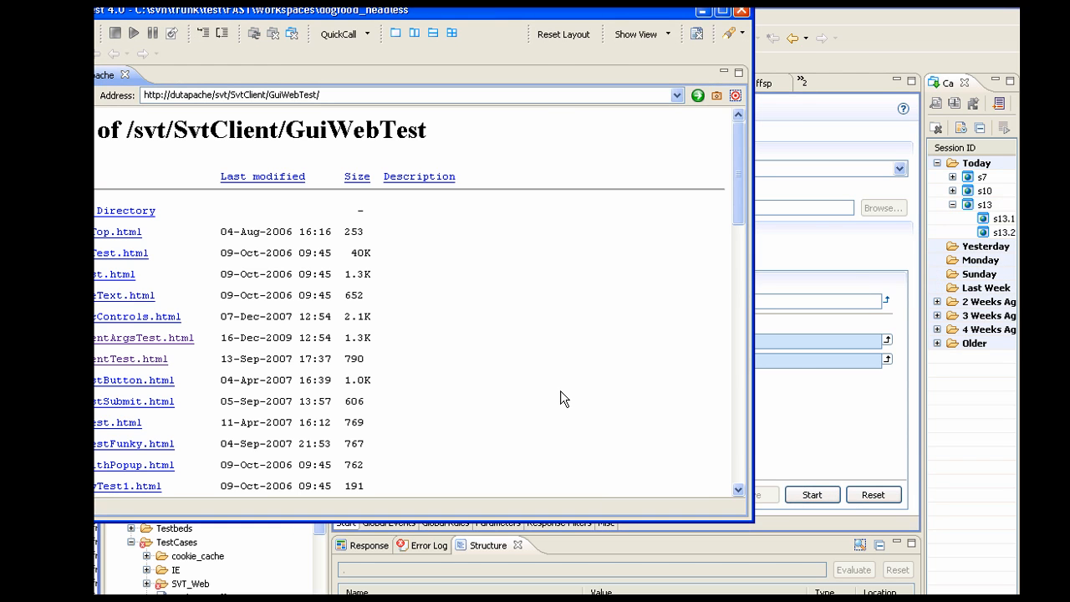
Open the args.html page in the captured session and trigger its 'Click here' button to fill the event fields.
left_click_drag(281, 10, 516, 16)
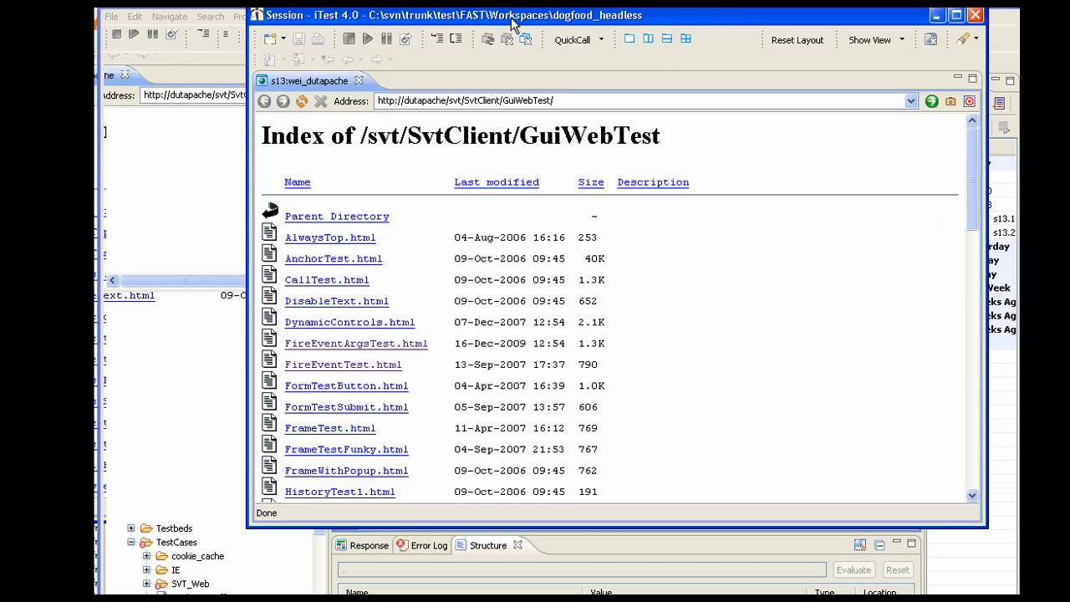
left_click_drag(972, 192, 957, 434)
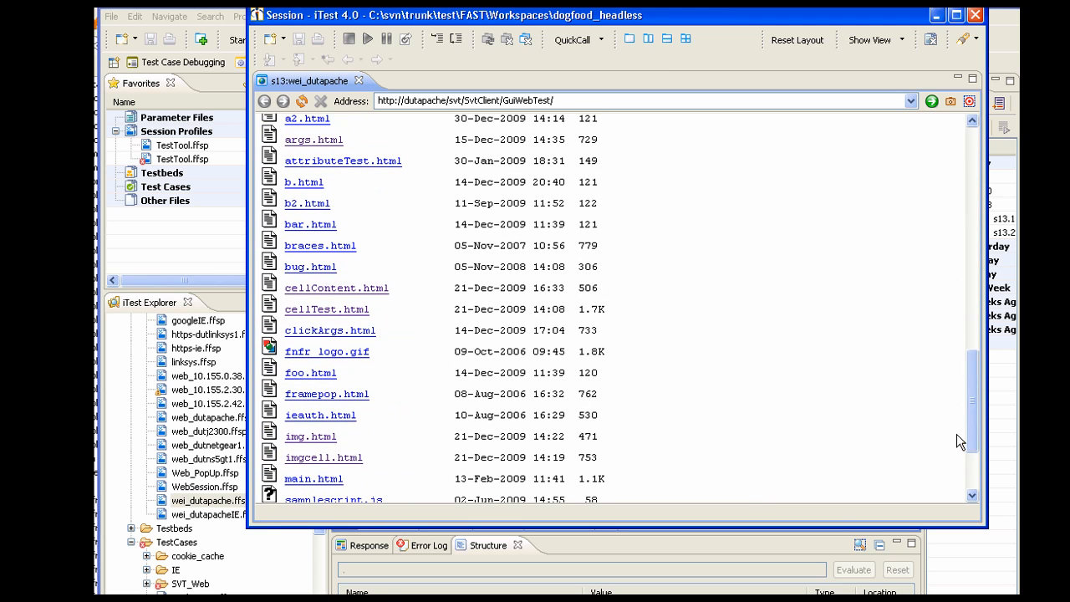
left_click(322, 140)
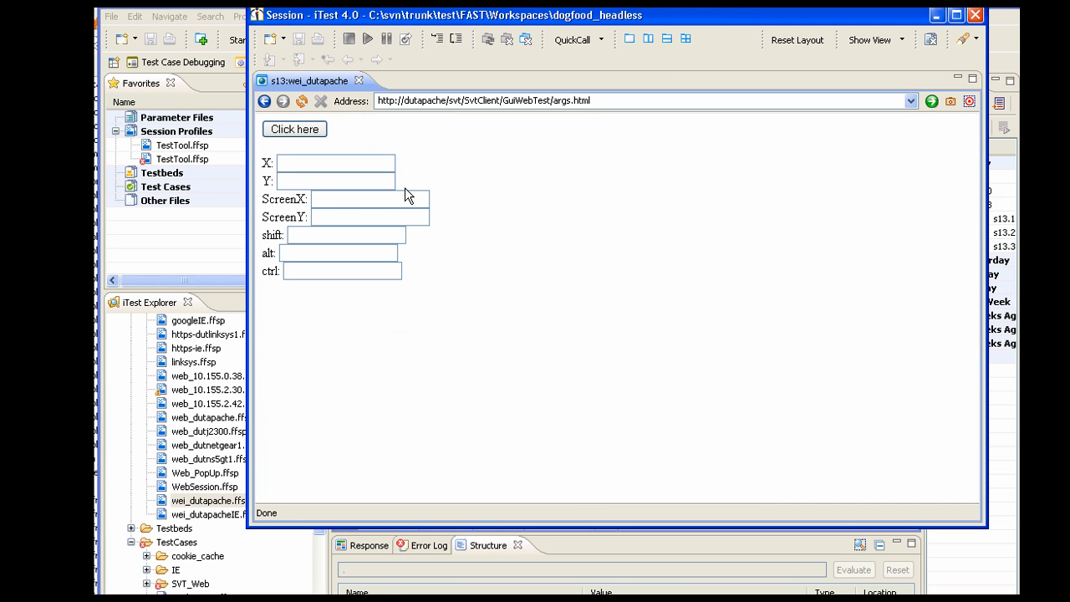
left_click(300, 130)
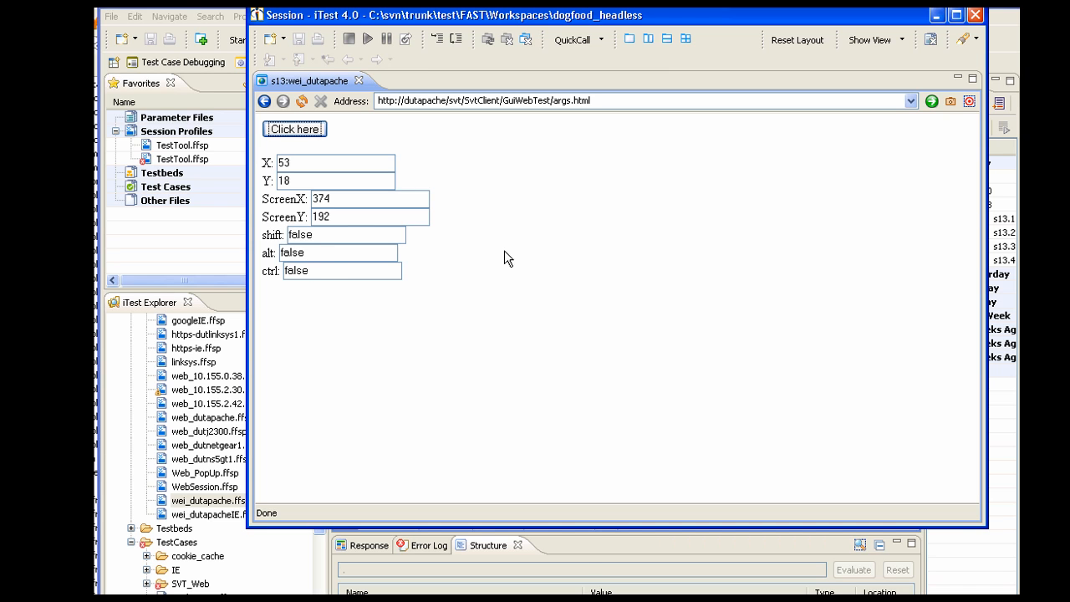
Return to the clickArgs.fftc test case and review the 'Click here' step's arguments and the describe assertions down to the close step.
left_click(604, 599)
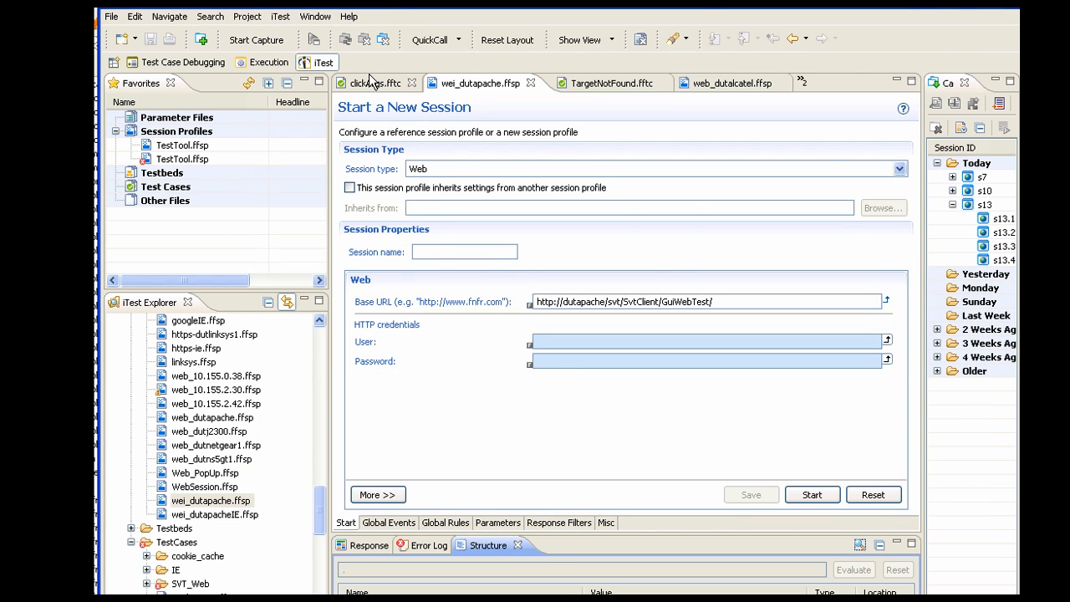
left_click(374, 86)
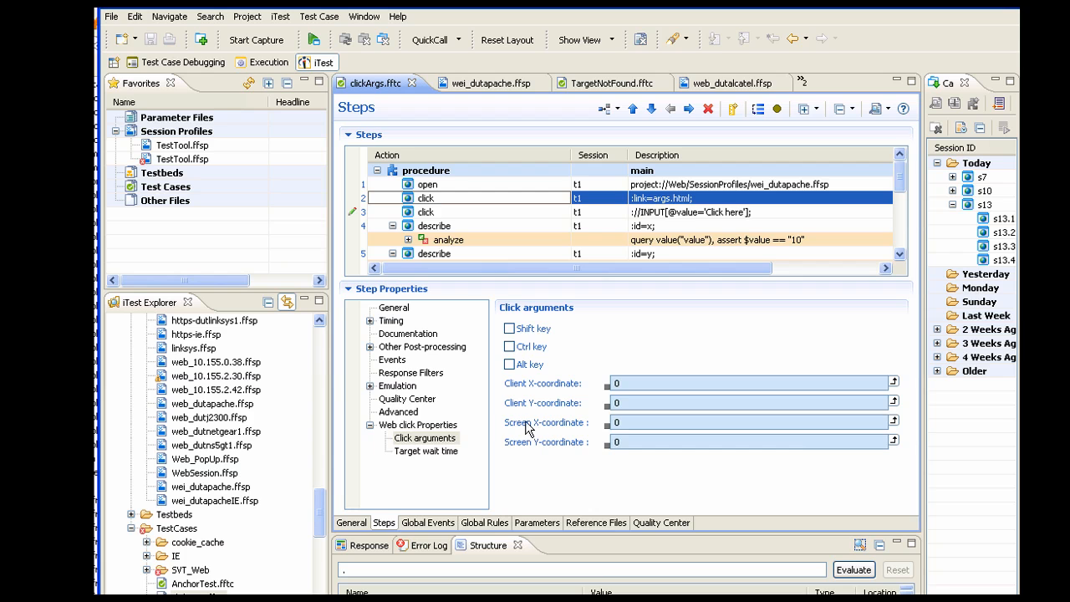
left_click(439, 213)
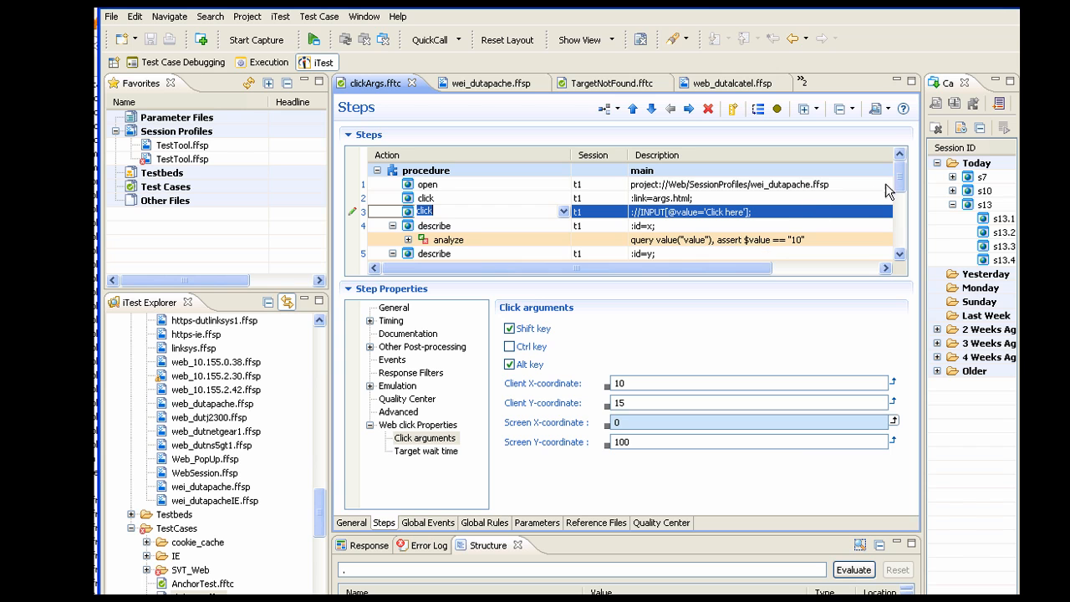
left_click_drag(900, 180, 899, 241)
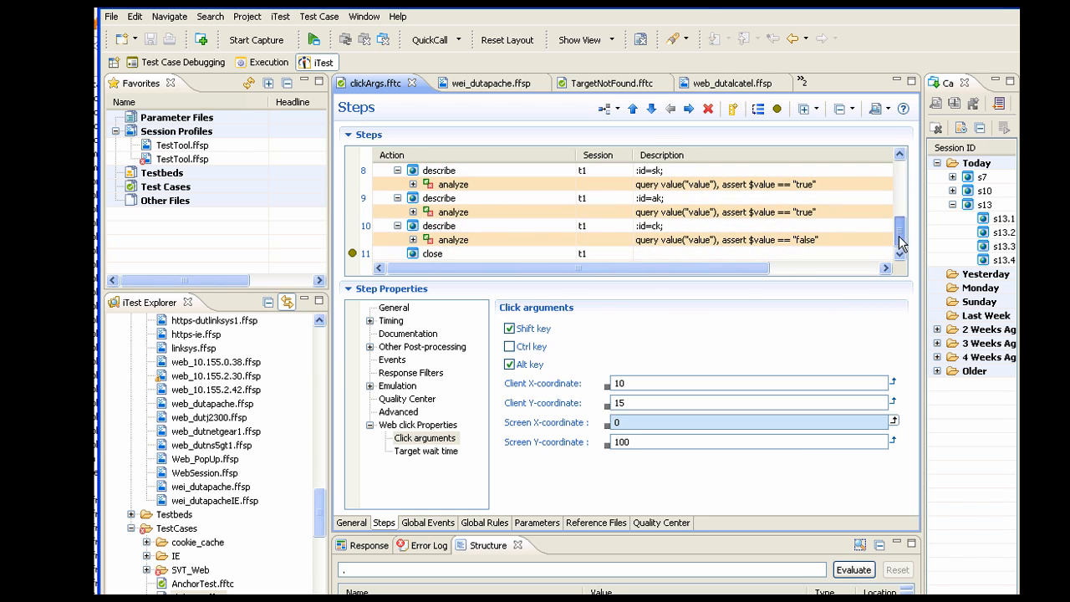
Run the clickArgs.fftc test case, viewing the session's args.html page at the breakpoint before resuming execution.
left_click(311, 39)
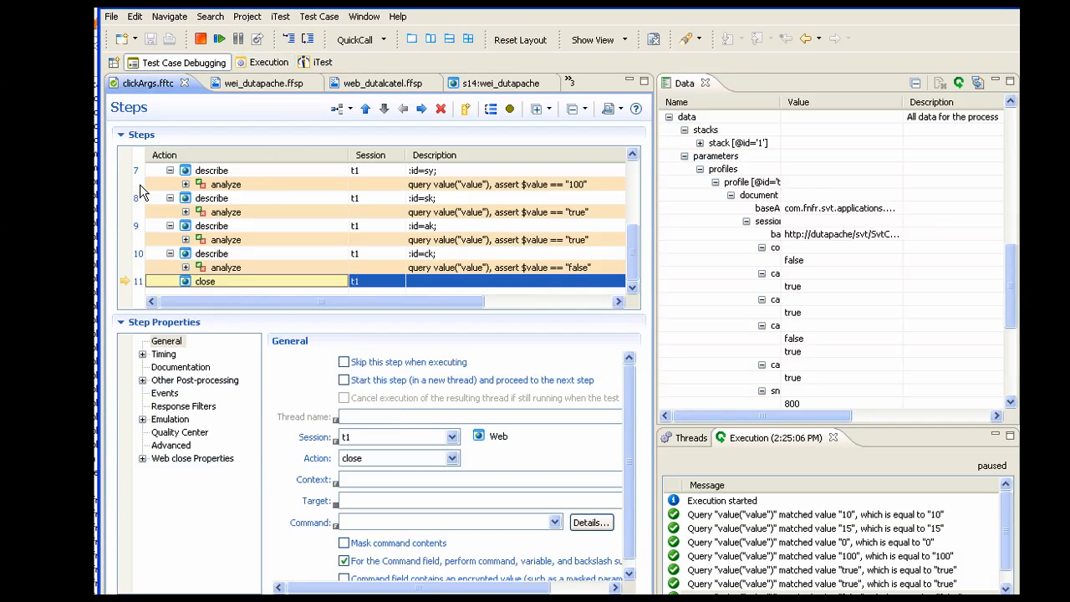
left_click(525, 86)
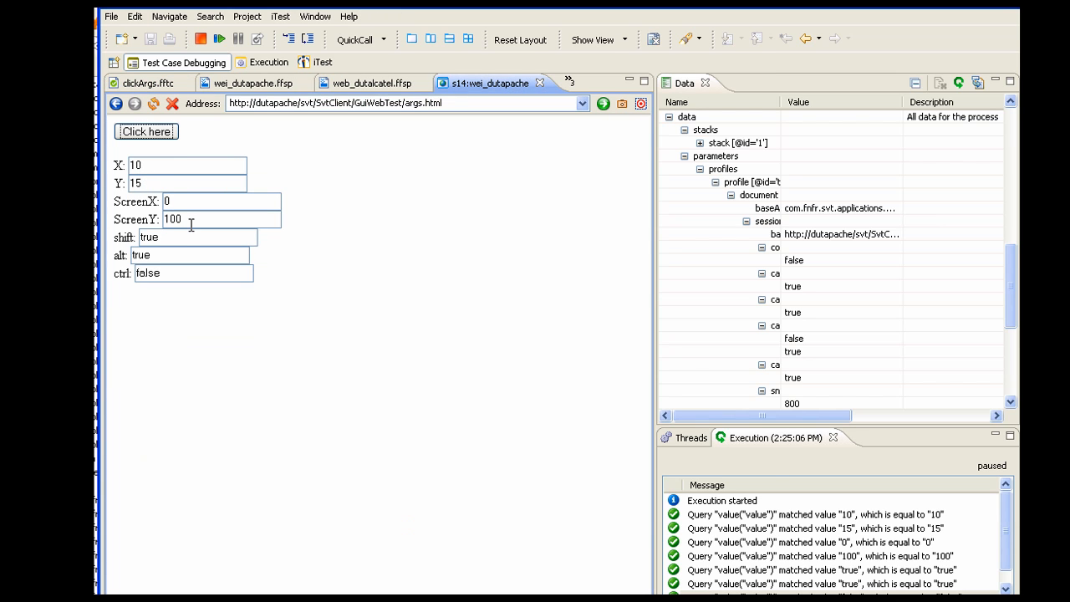
left_click(219, 40)
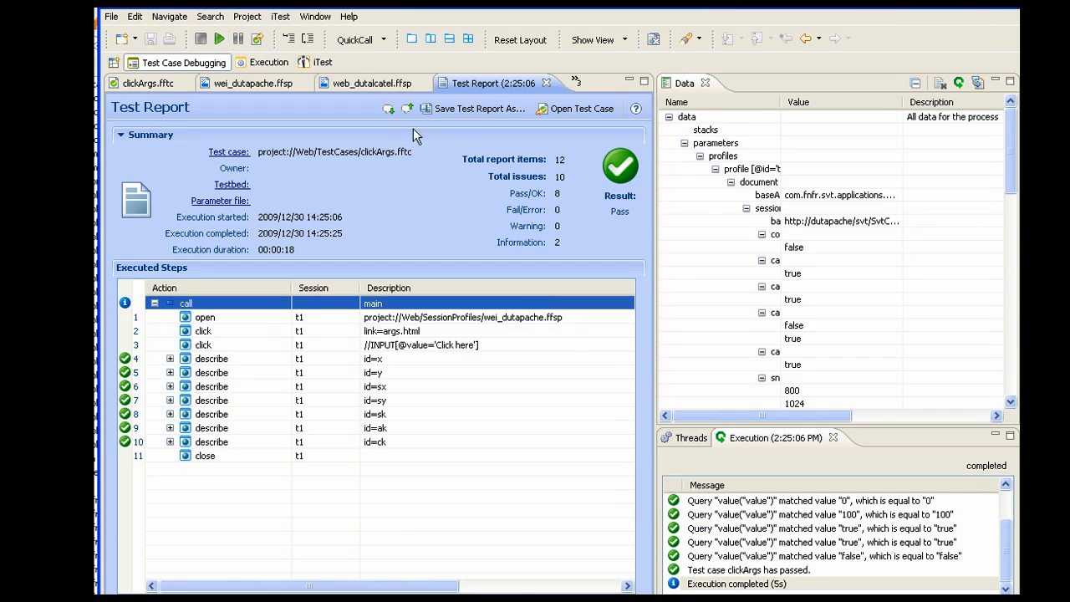
Close the test report and return to the iTest perspective with the start of the clickArgs.fftc procedure in view.
left_click(547, 84)
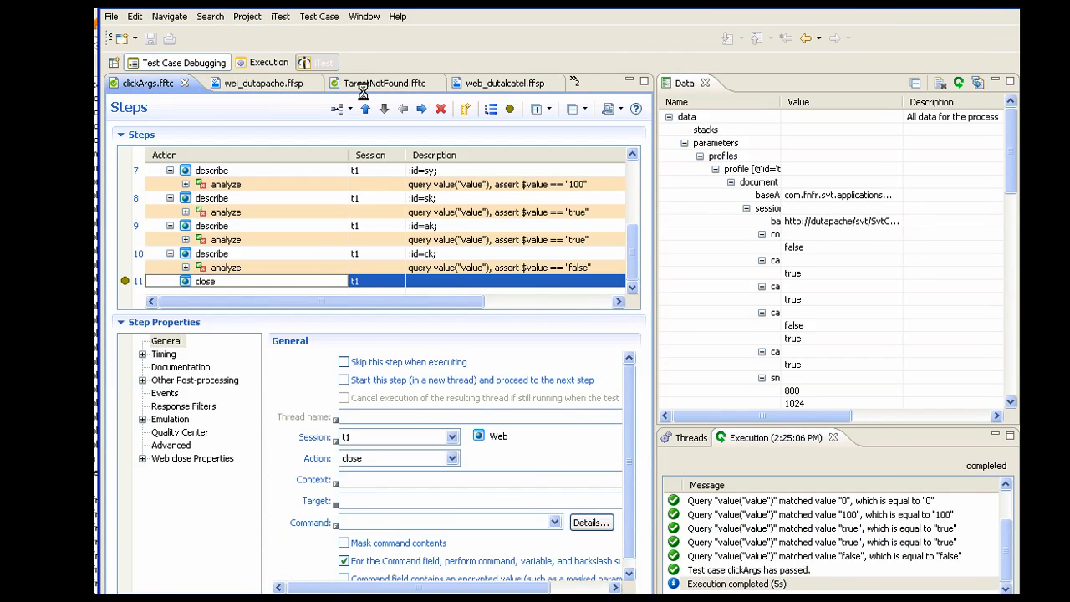
left_click(320, 61)
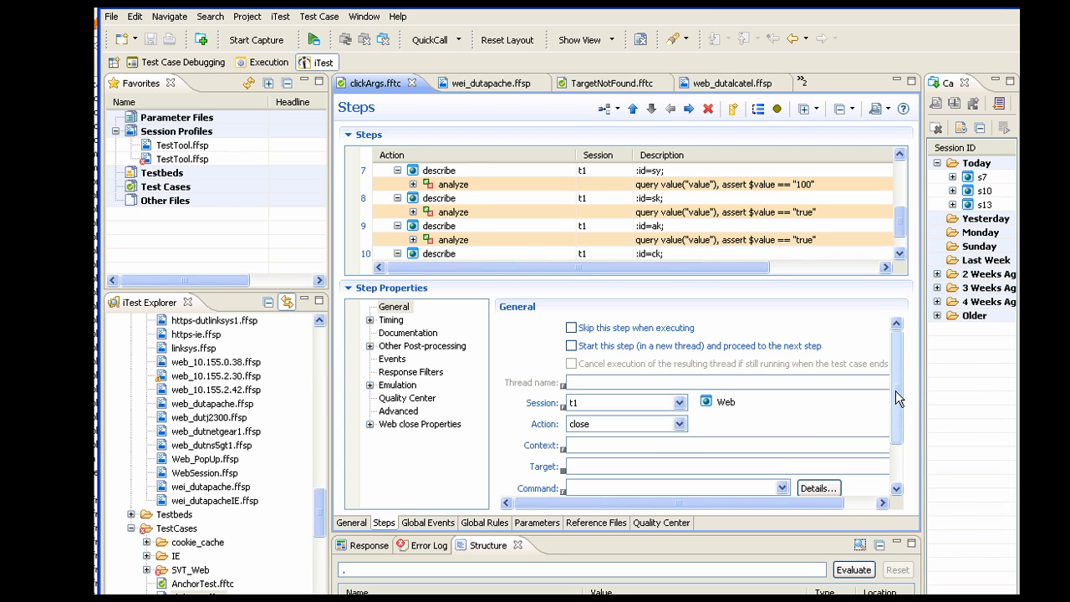
left_click_drag(899, 222, 895, 173)
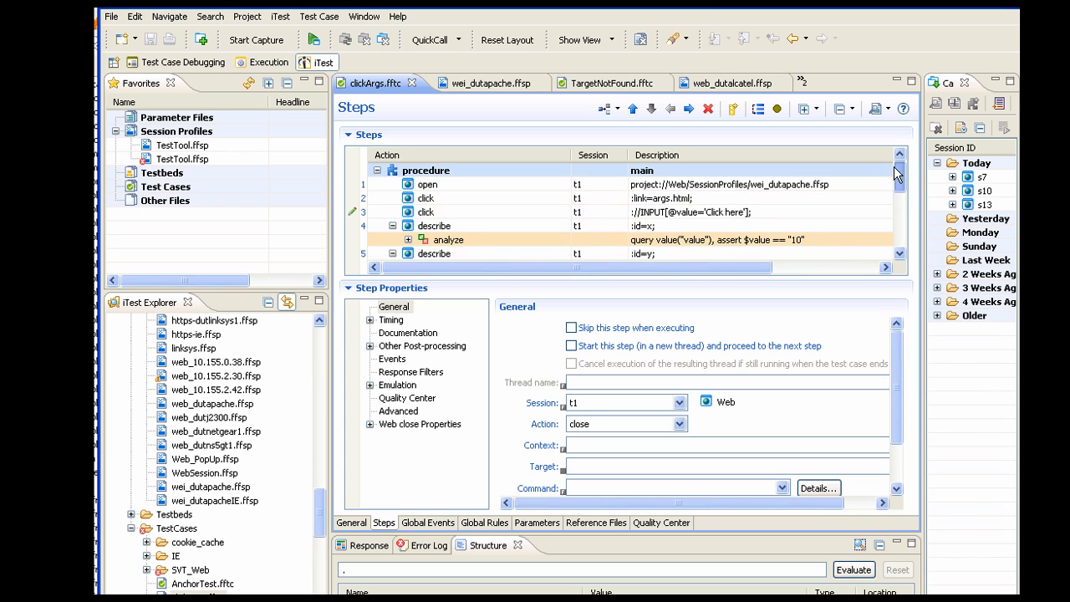
Close the clickArgs.fftc test case and the web_dutalcatel.ffsp session profile.
left_click(411, 83)
left_click_drag(322, 520, 323, 525)
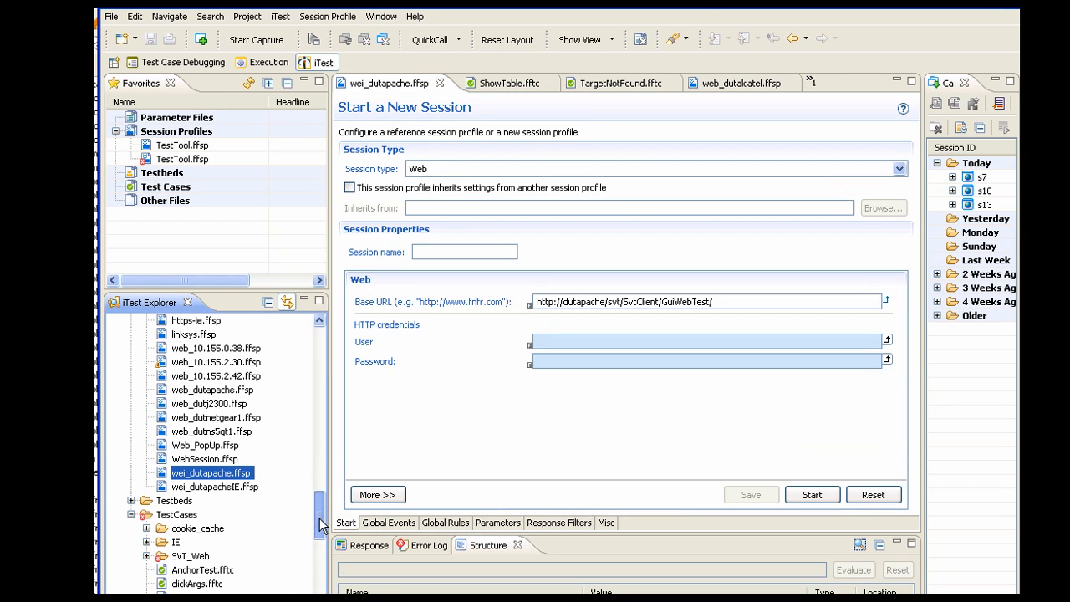
left_click(742, 84)
left_click(790, 82)
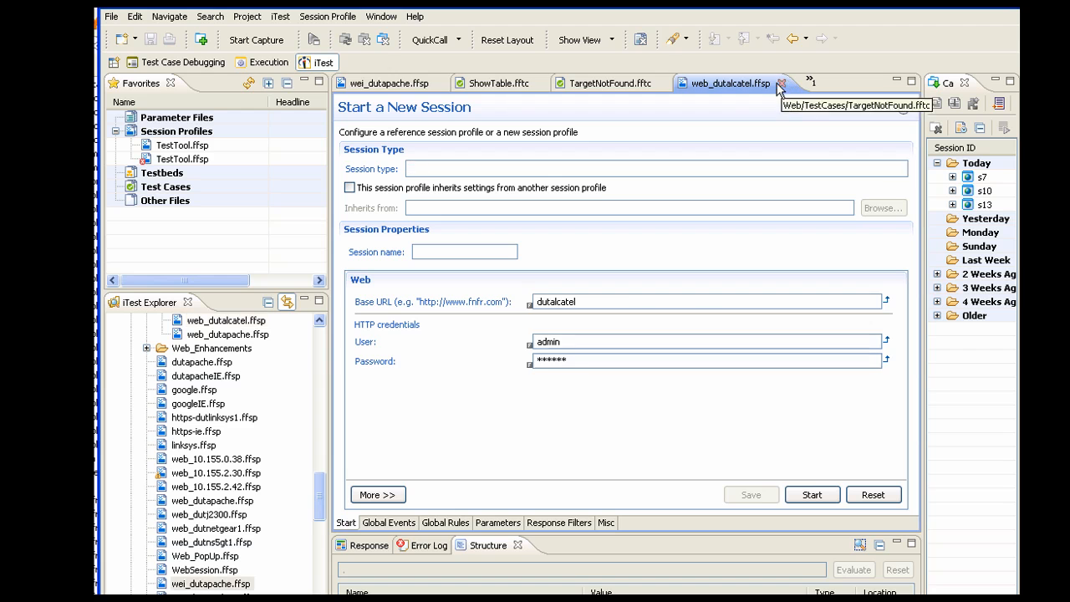
Display the fire event arguments of the mouseover fireEvent step in the FireEventWithArgs.fftc test case.
left_click(493, 89)
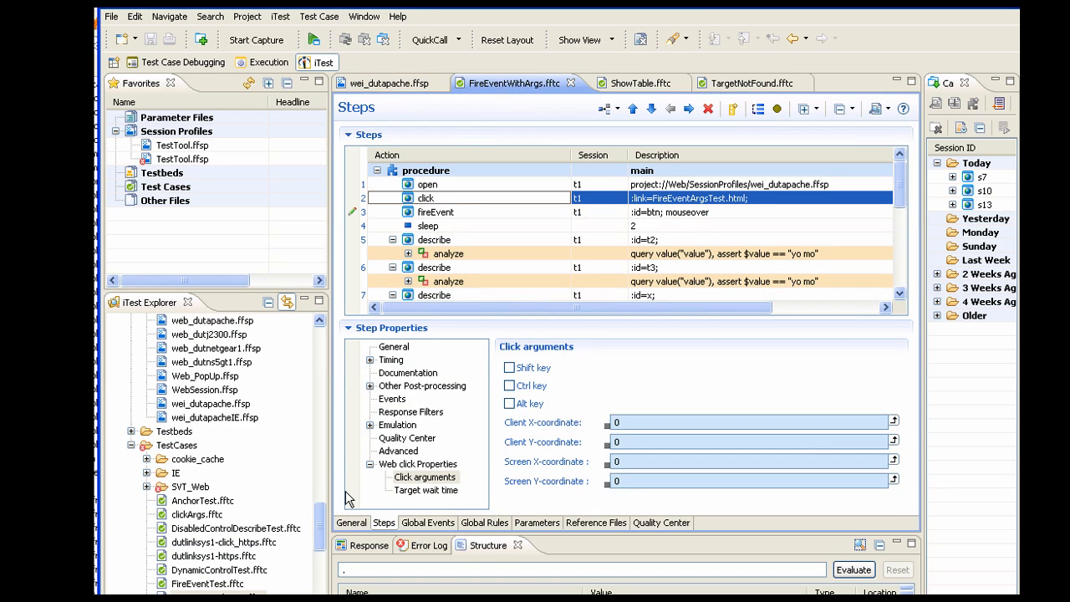
left_click(407, 213)
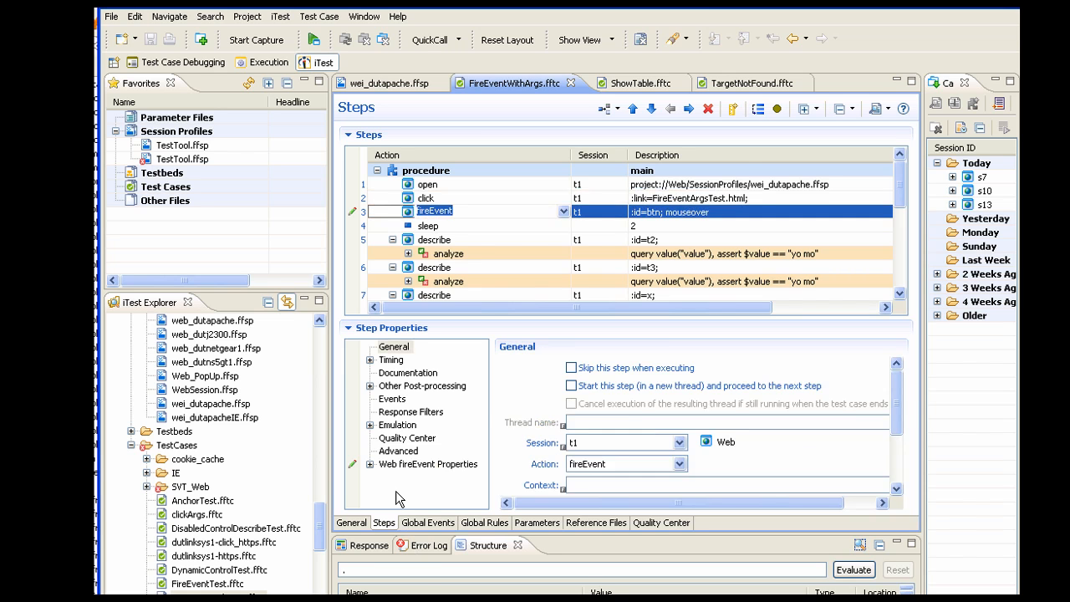
left_click(371, 465)
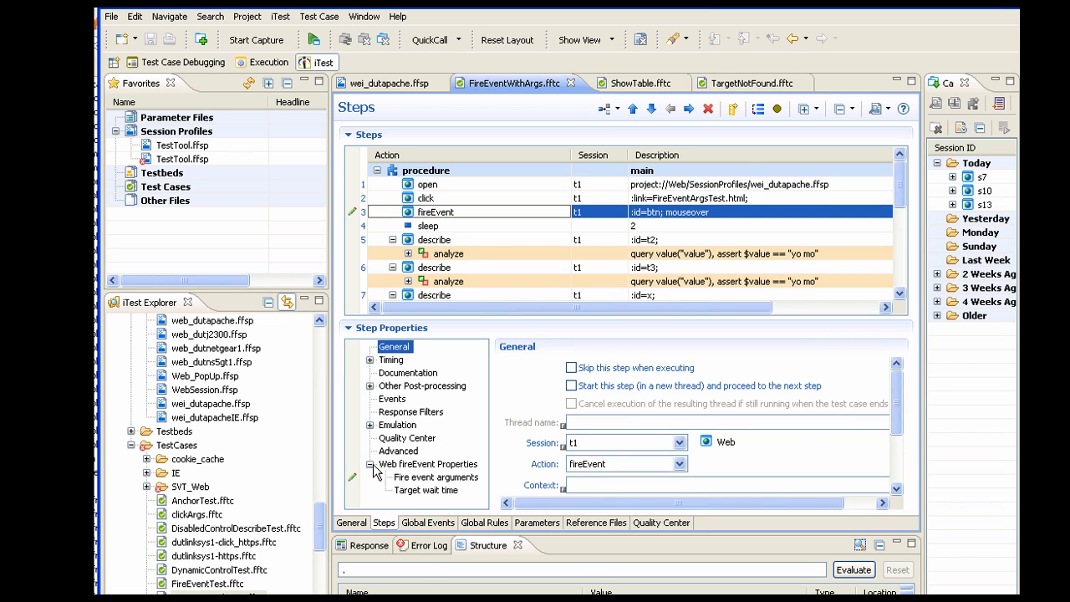
left_click(413, 477)
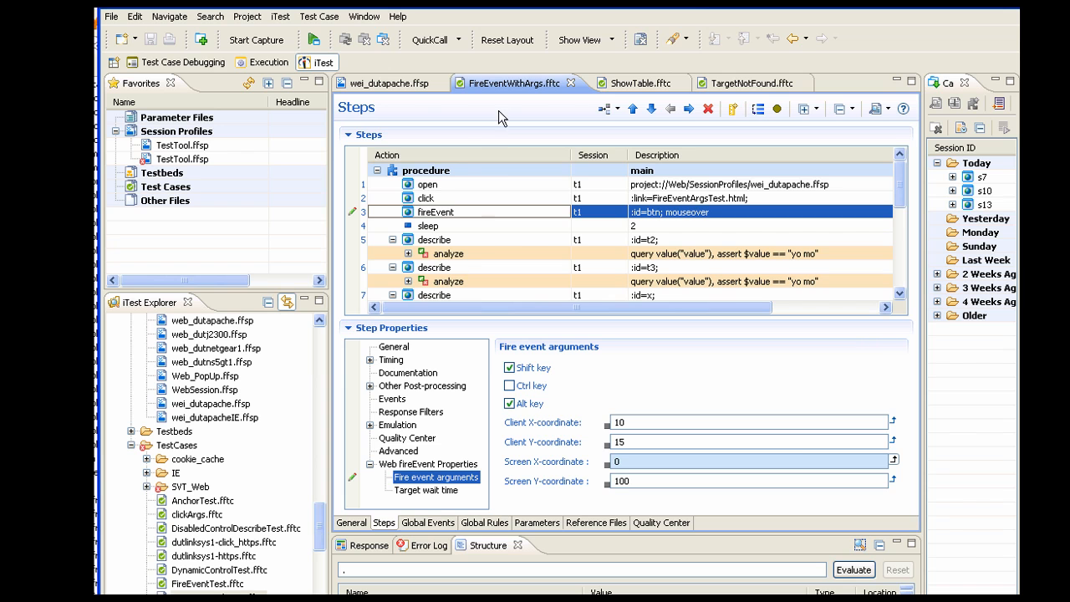
Start another web session from the wei_dutapache.ffsp profile and open the FireEventArgsTest.html page in it.
left_click(405, 84)
left_click(807, 496)
left_click_drag(436, 157, 554, 42)
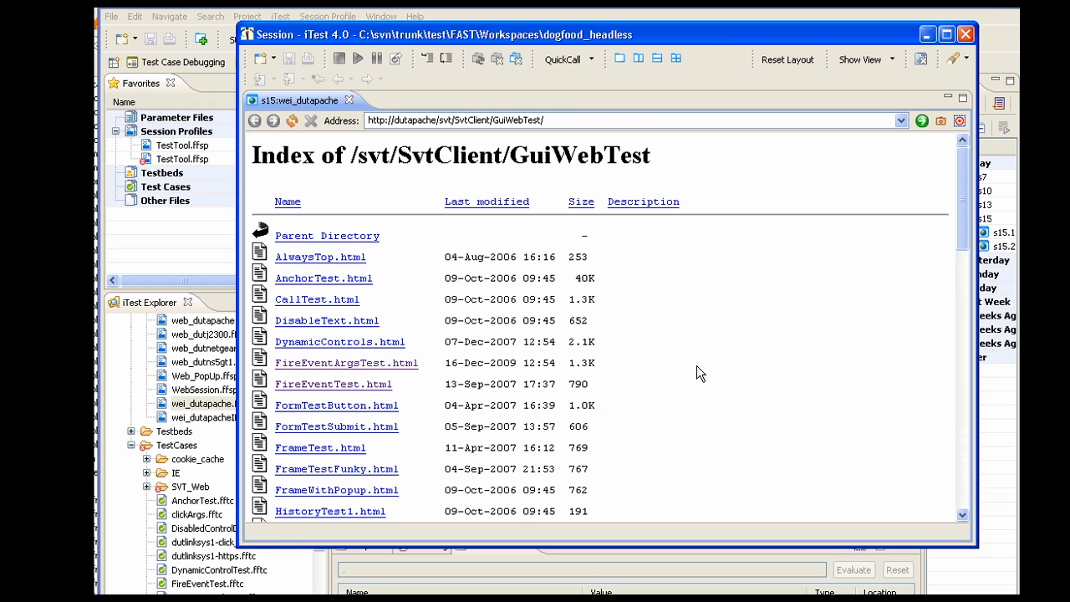
left_click(401, 364)
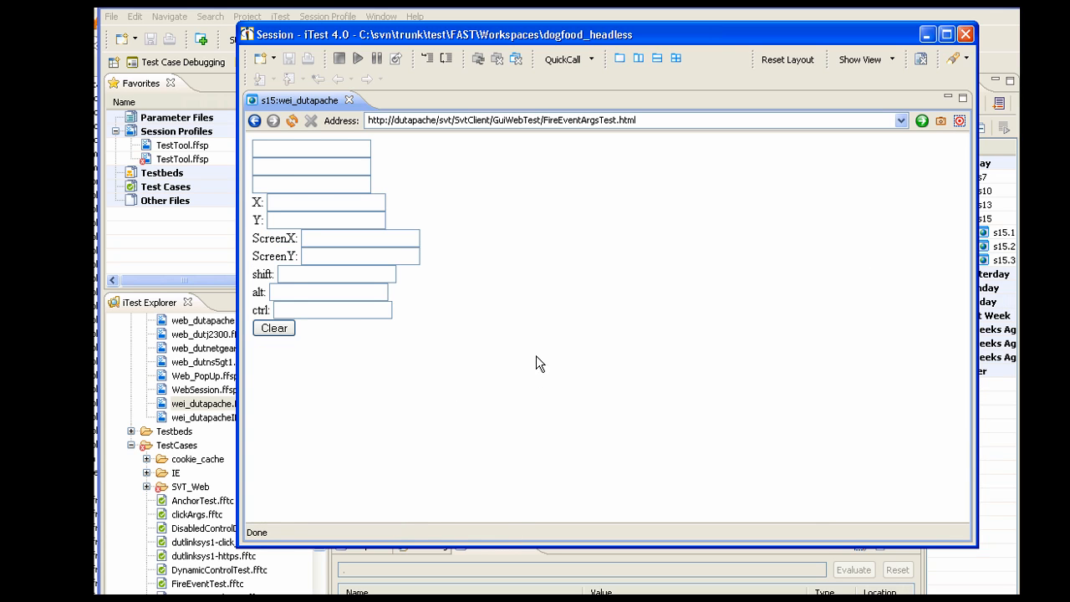
Try out the Clear button's mouse events on the FireEventArgsTest.html page and close the session window.
mouse_move(263, 325)
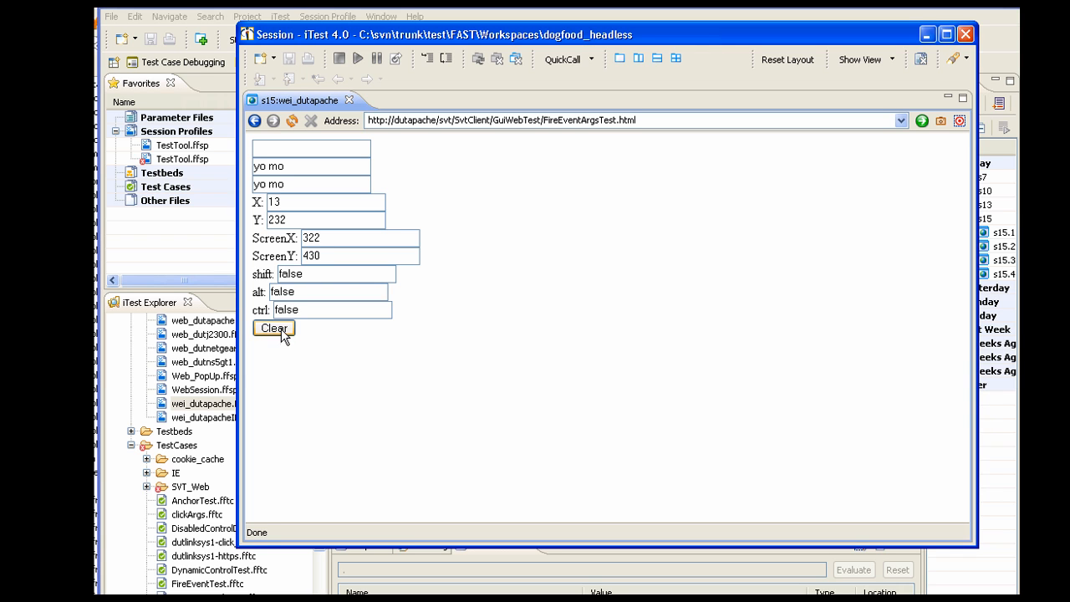
left_click(274, 329)
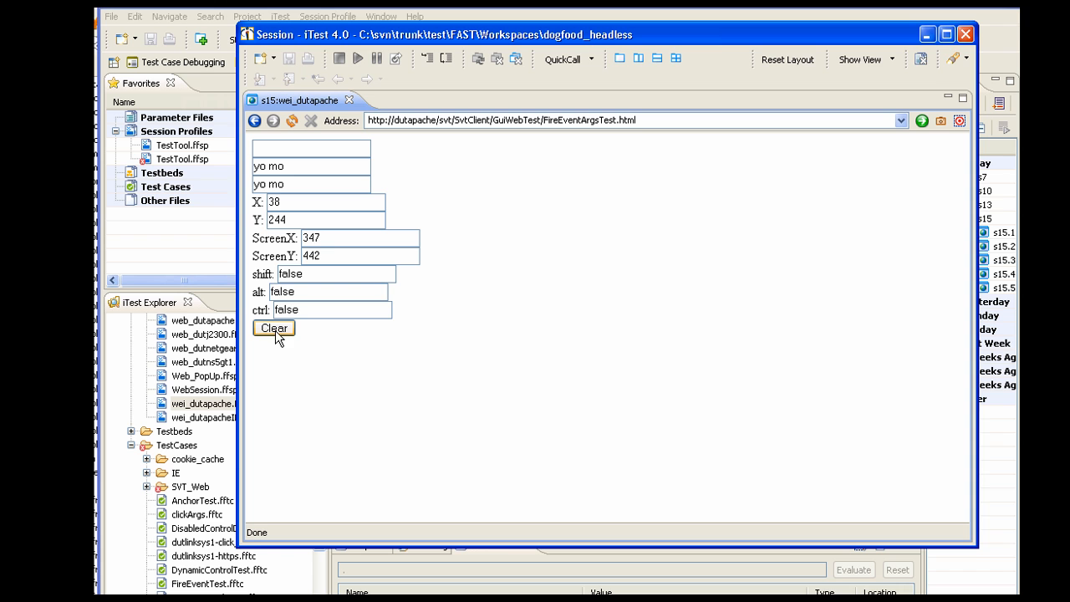
left_click(966, 34)
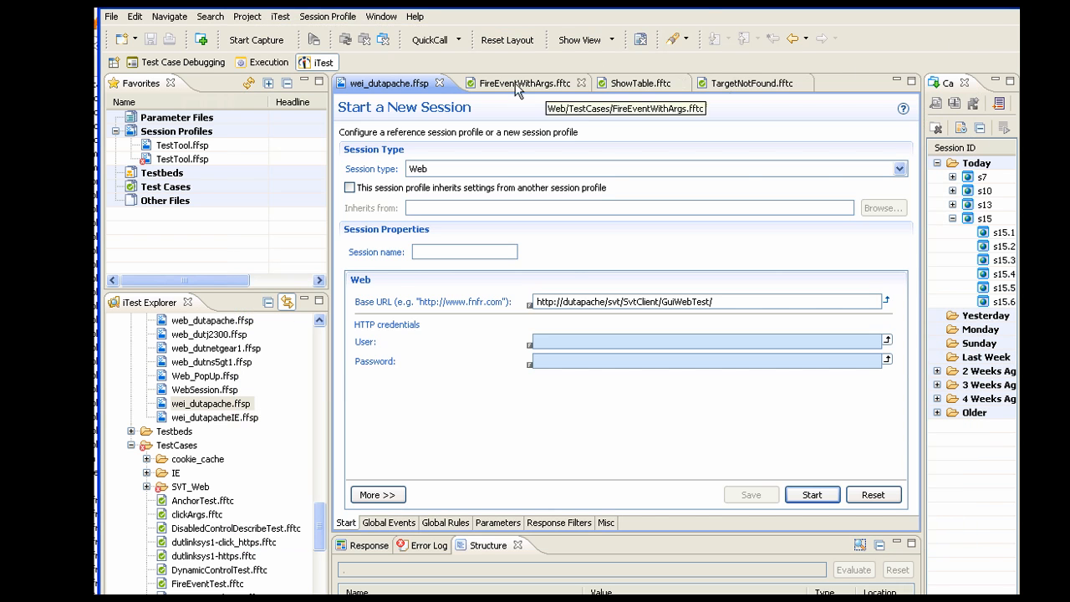
Run the FireEventWithArgs.fftc test case, inspect the wei_dutapache session page at the breakpoint and resume execution.
left_click(540, 83)
left_click_drag(902, 200, 911, 295)
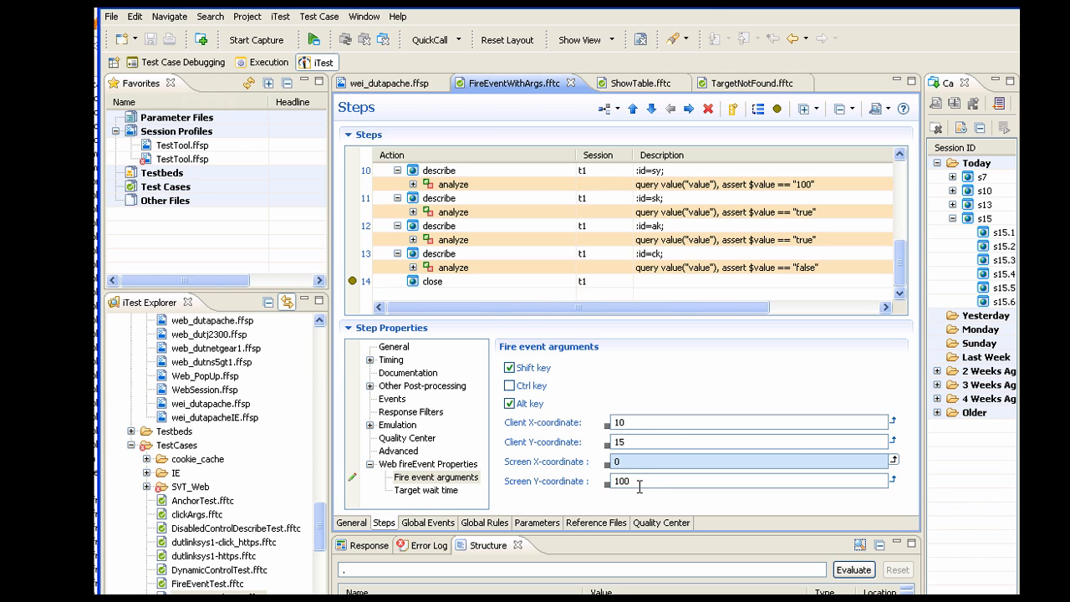
left_click(312, 40)
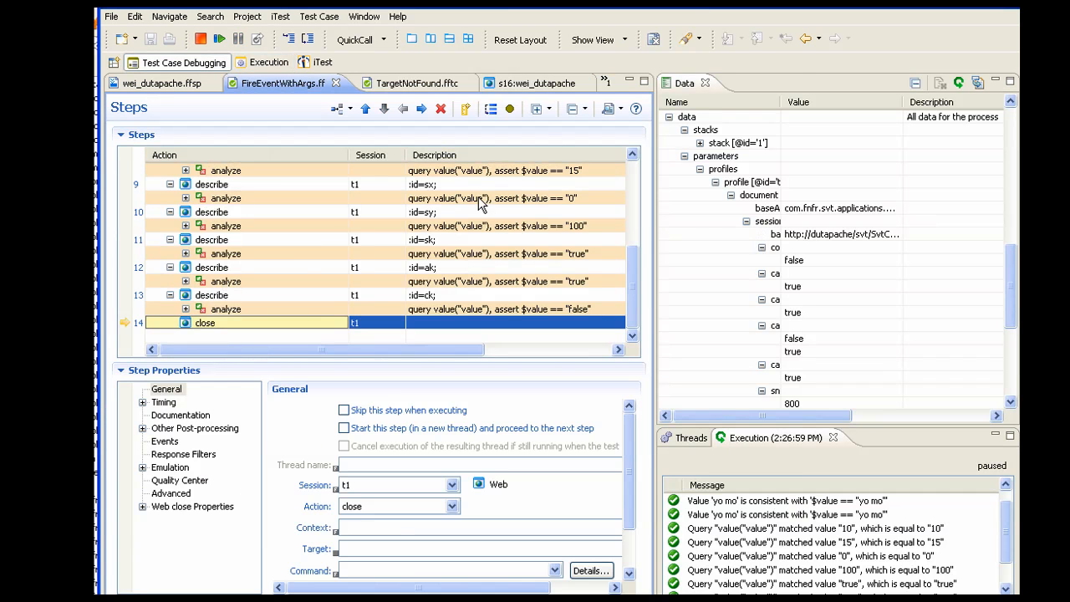
left_click(539, 85)
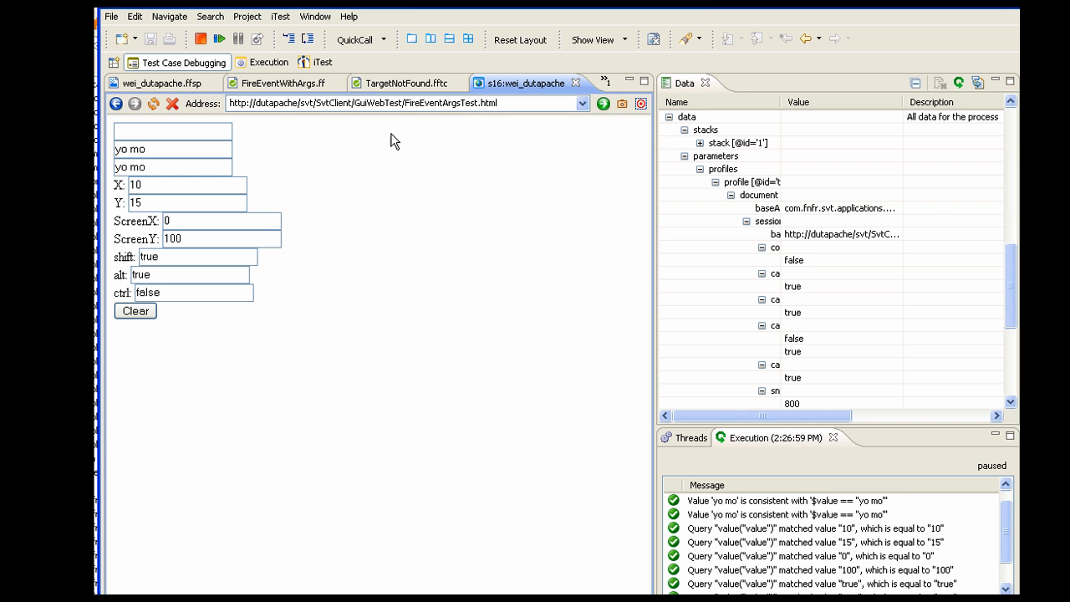
left_click(224, 38)
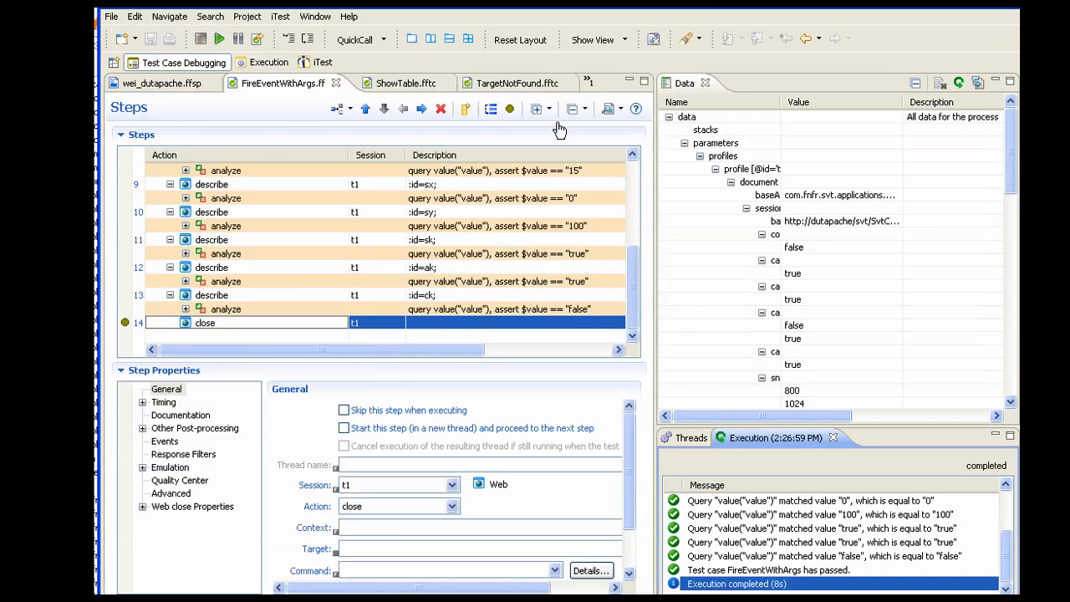
Close the test report, return to the iTest perspective and close the FireEventWithArgs.fftc test case.
left_click(457, 85)
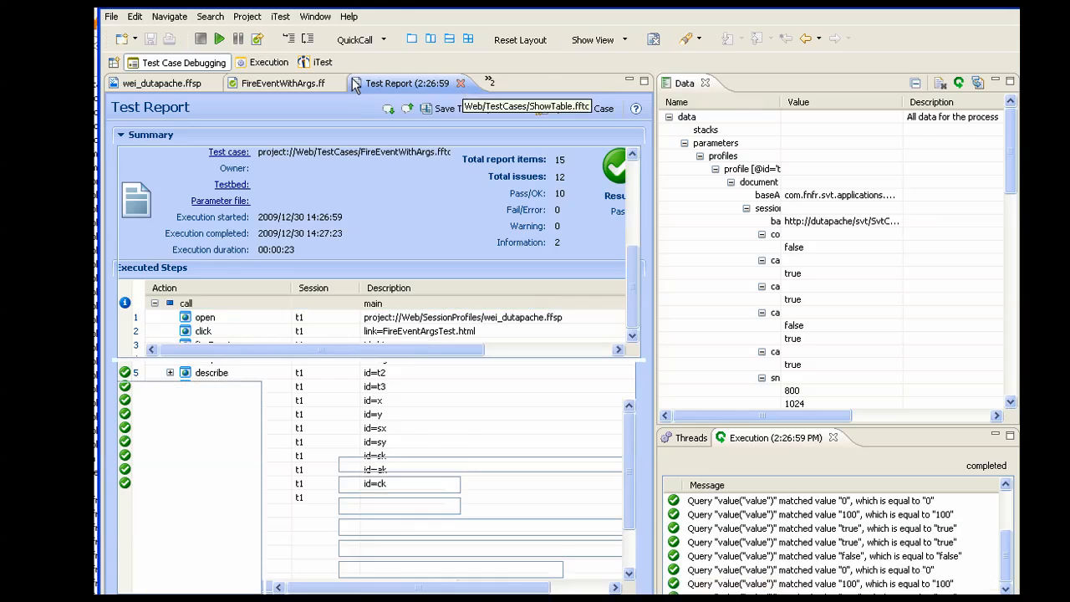
left_click(321, 62)
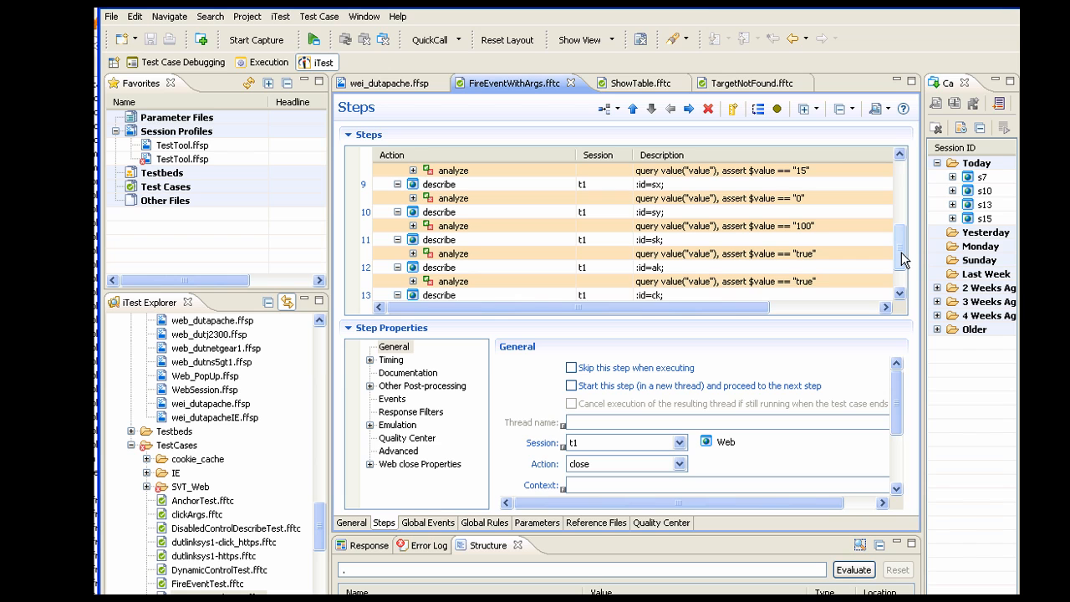
left_click_drag(898, 252, 890, 228)
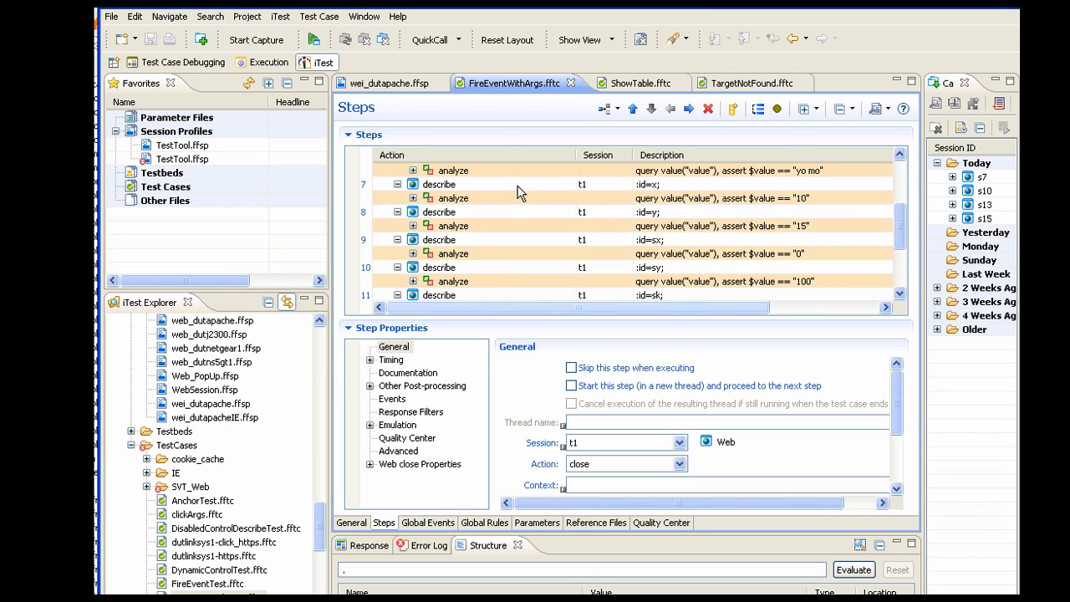
left_click(571, 83)
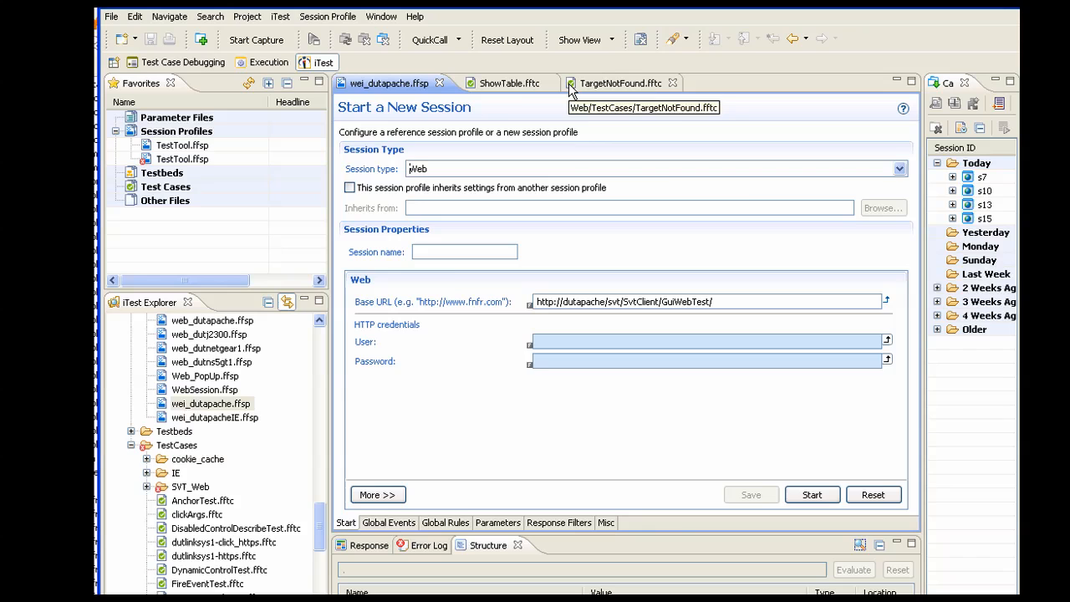
Display the response structure of the first showTable step in the ShowTable.fftc test case, with its analyze rules collapsed.
left_click(504, 83)
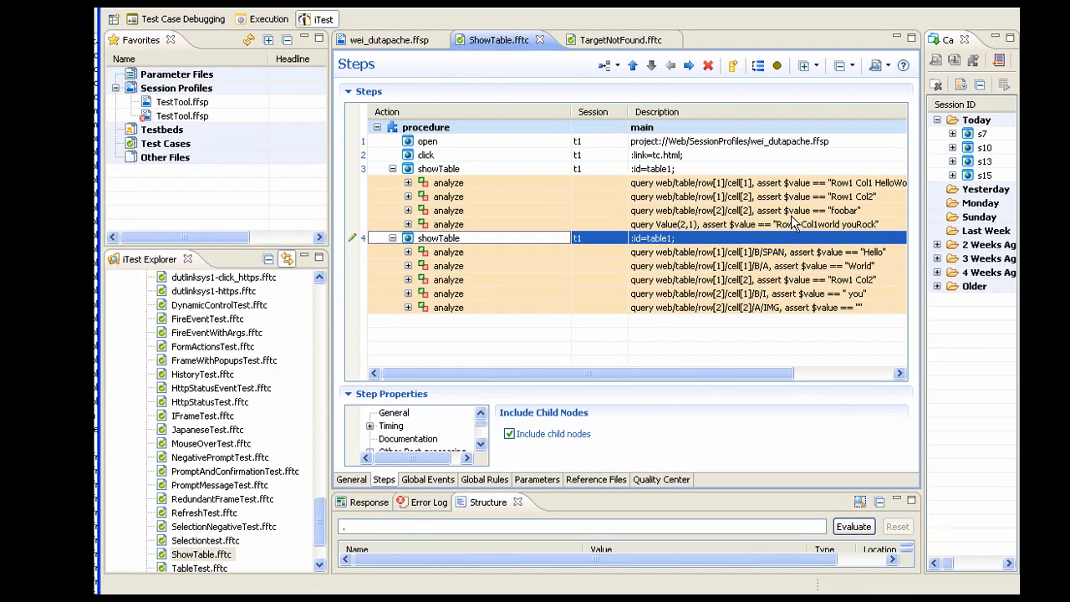
left_click(393, 168)
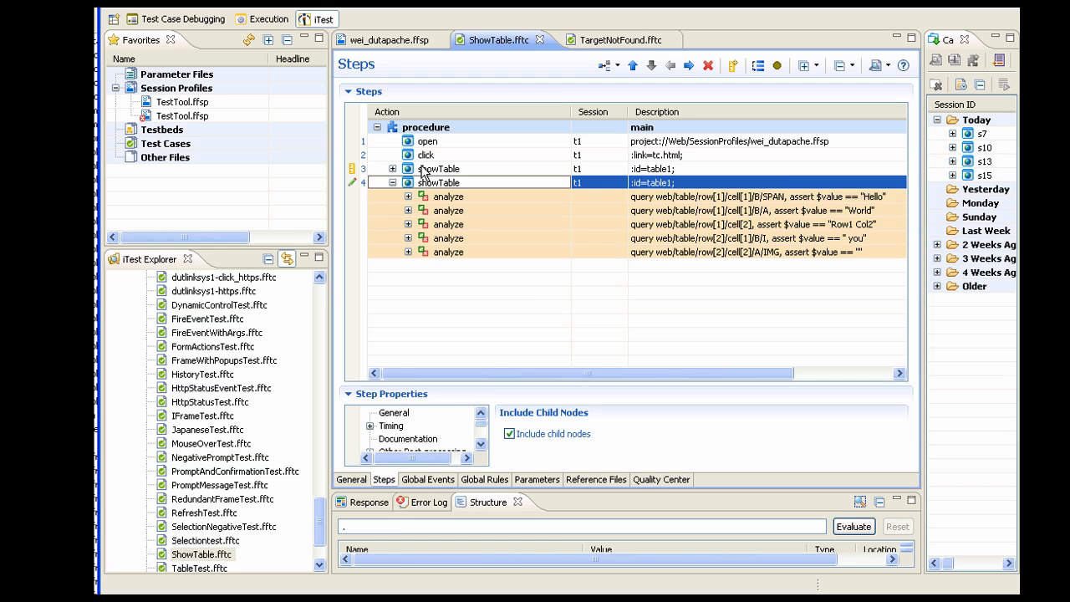
left_click(426, 169)
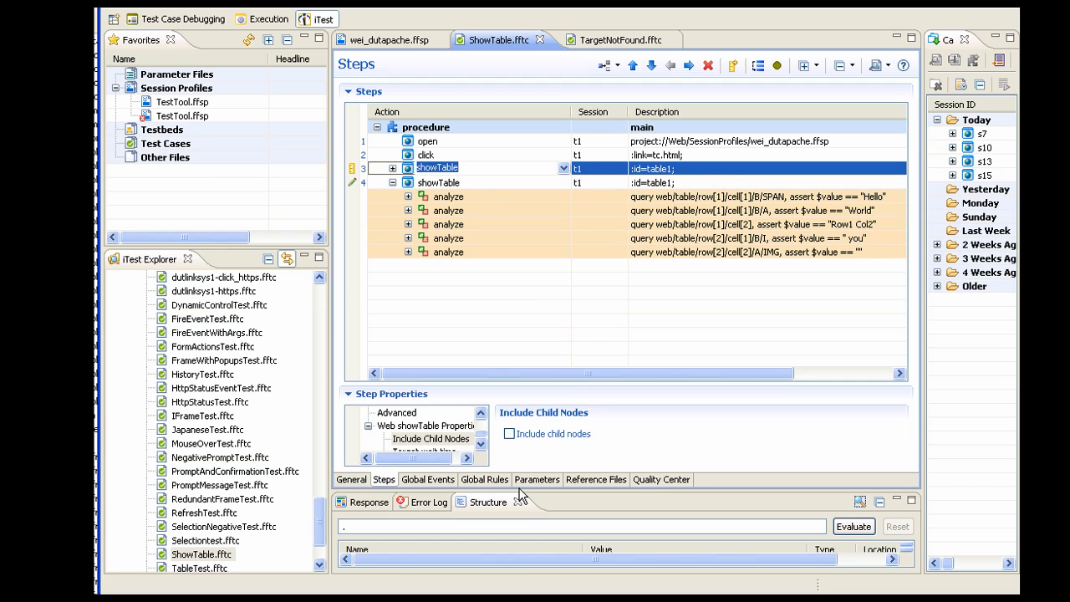
left_click_drag(519, 491, 504, 348)
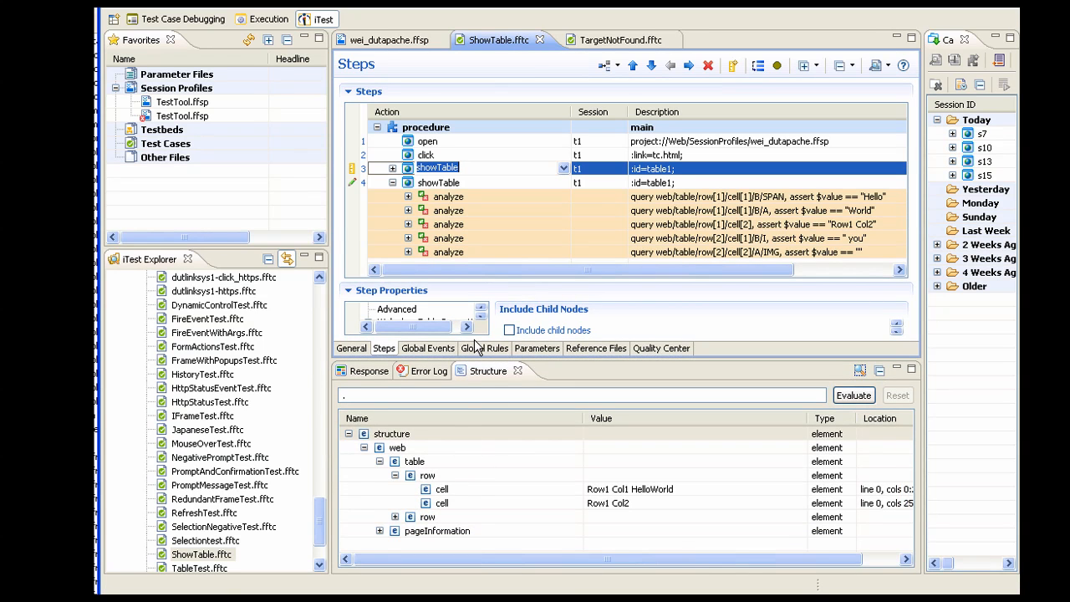
Start a web session from the wei_dutapache.ffsp profile, view the tc.html page in it and return to the main window.
left_click(370, 42)
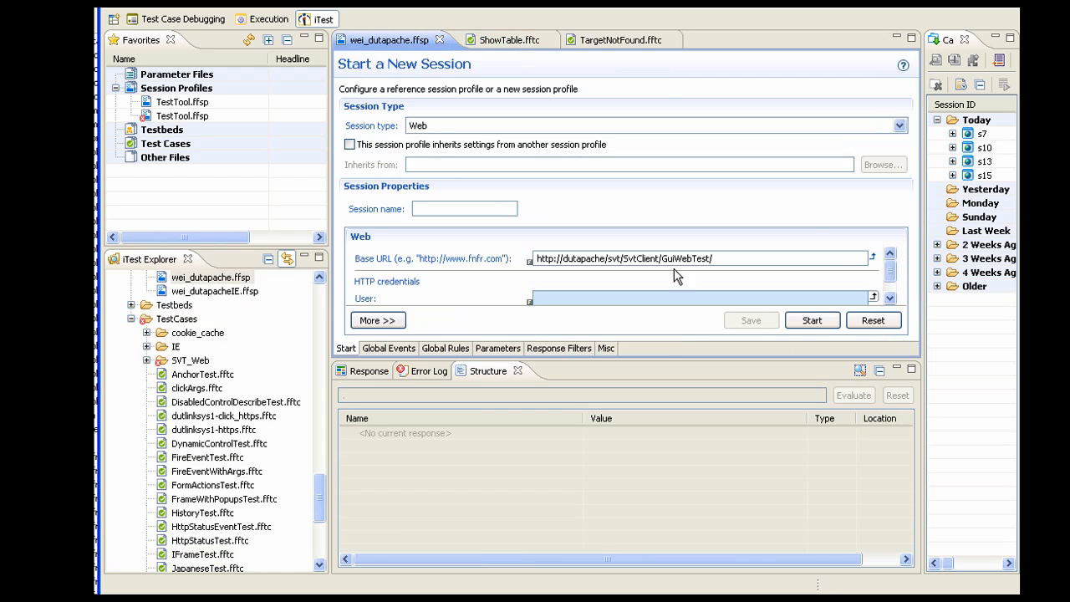
left_click(812, 322)
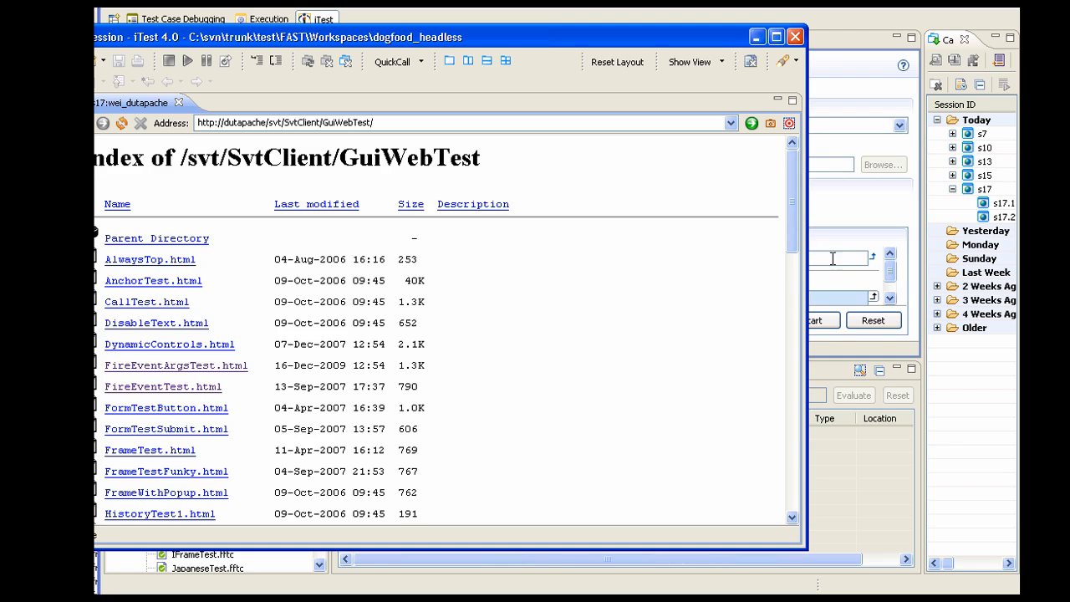
left_click_drag(791, 231, 800, 488)
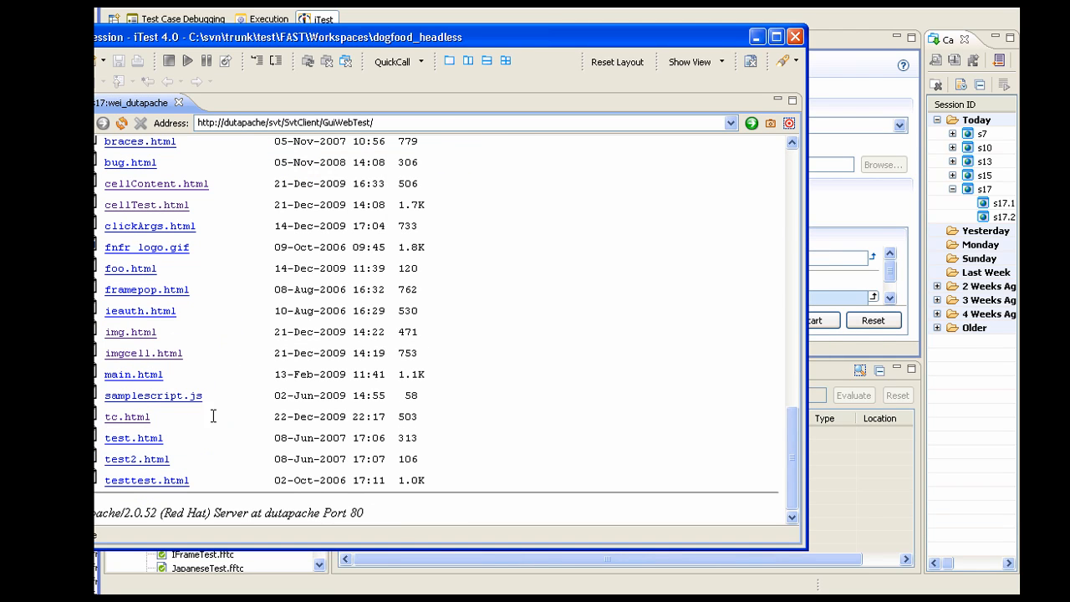
left_click(137, 417)
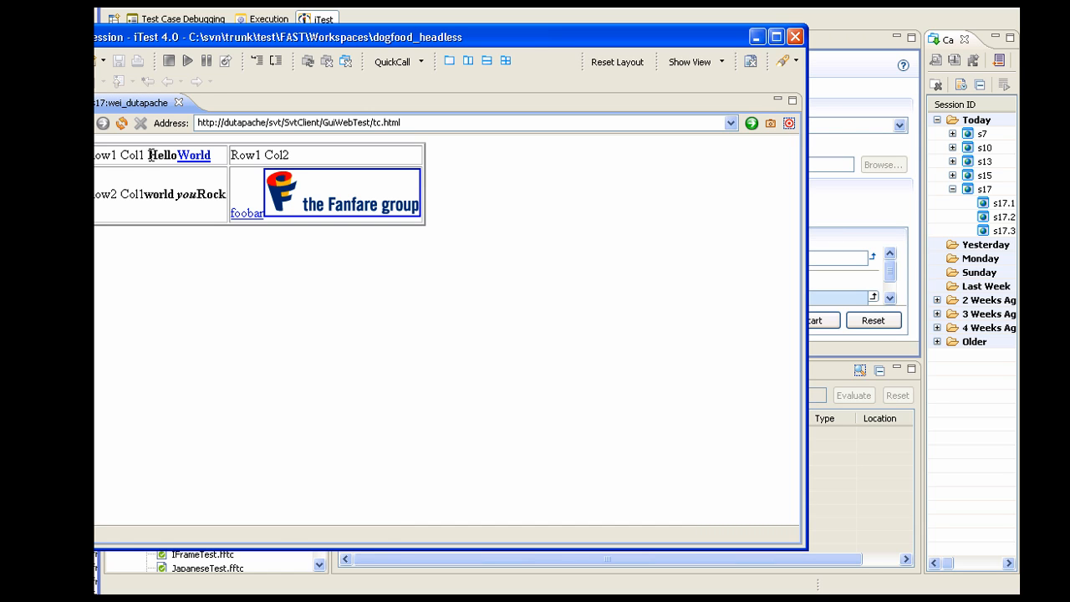
left_click(854, 473)
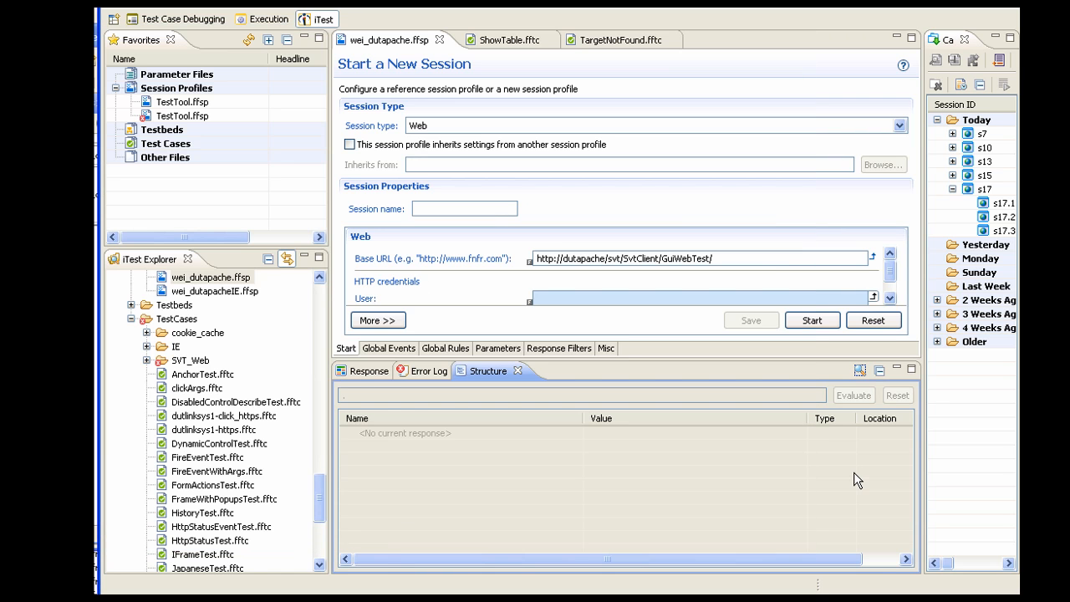
Compare the Include Child Nodes property of the two showTable steps in the ShowTable.fftc test case.
left_click(509, 42)
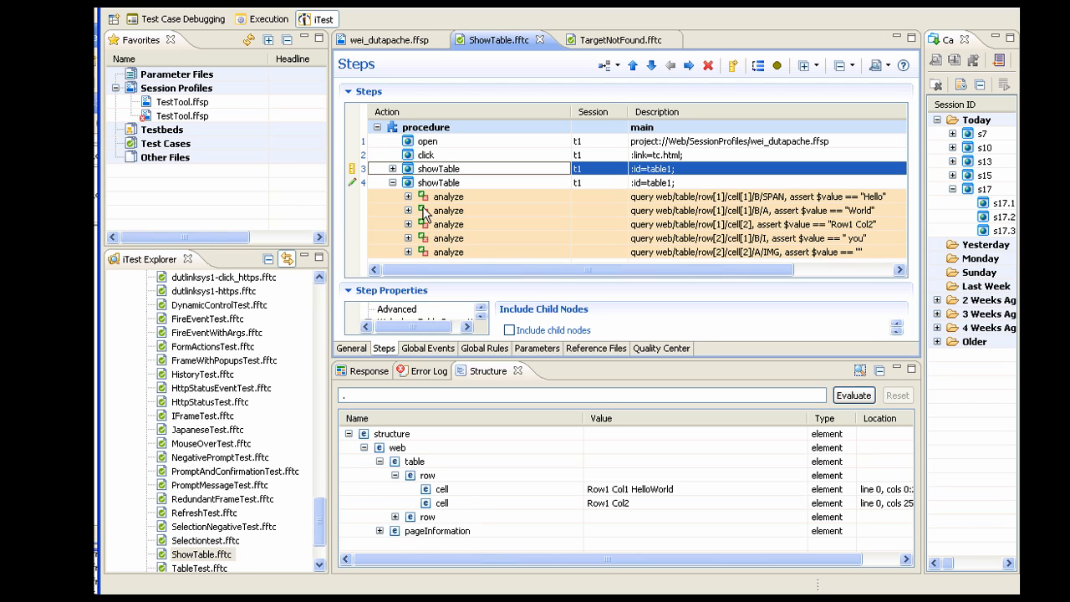
left_click(426, 188)
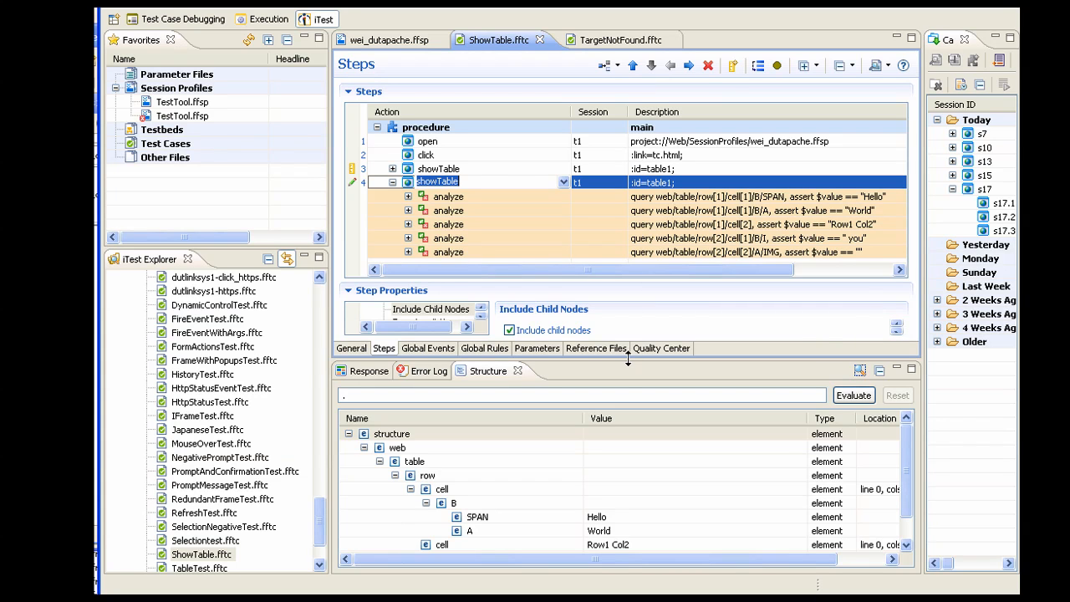
left_click_drag(627, 357, 627, 395)
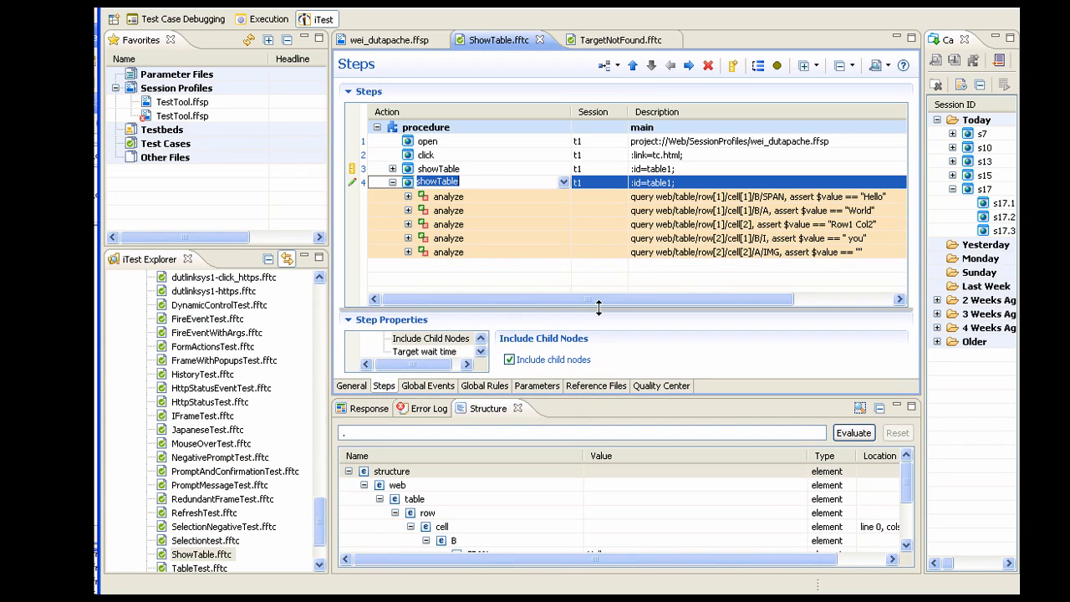
left_click_drag(596, 311, 596, 257)
left_click(559, 166)
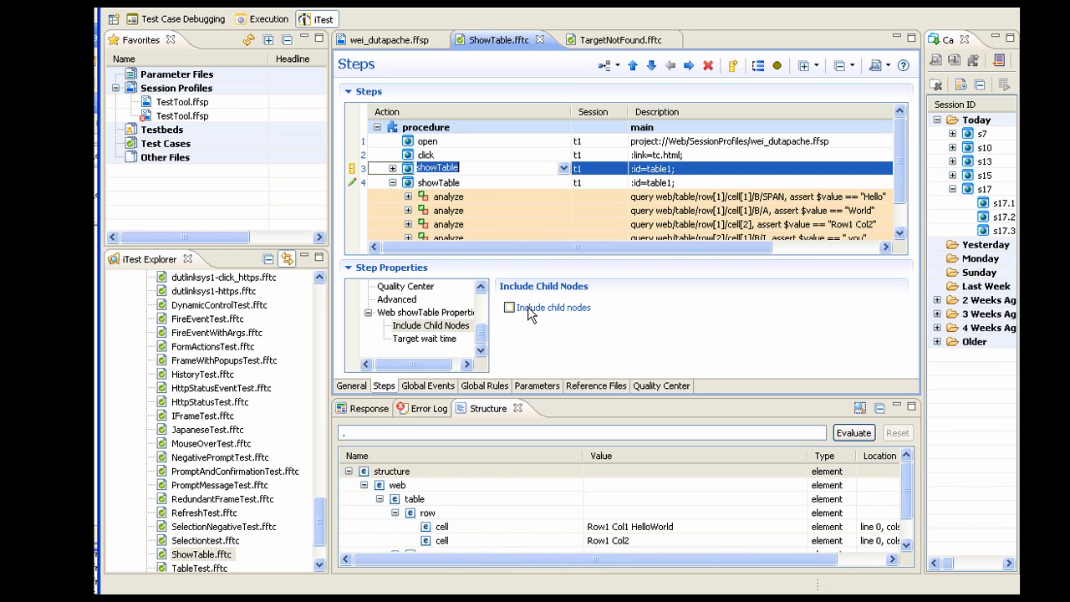
left_click(502, 182)
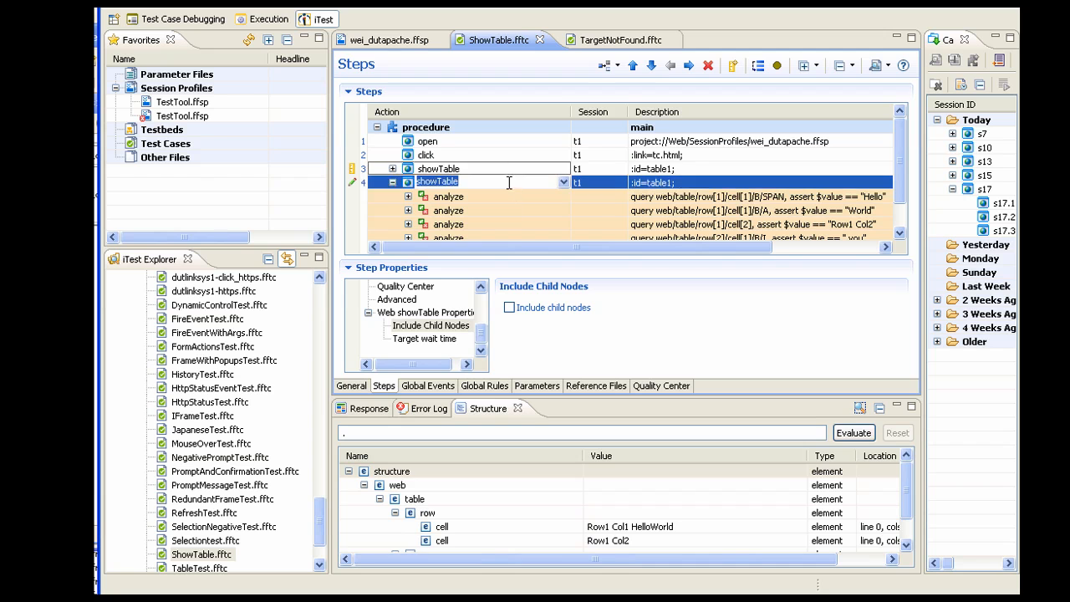
left_click(512, 309)
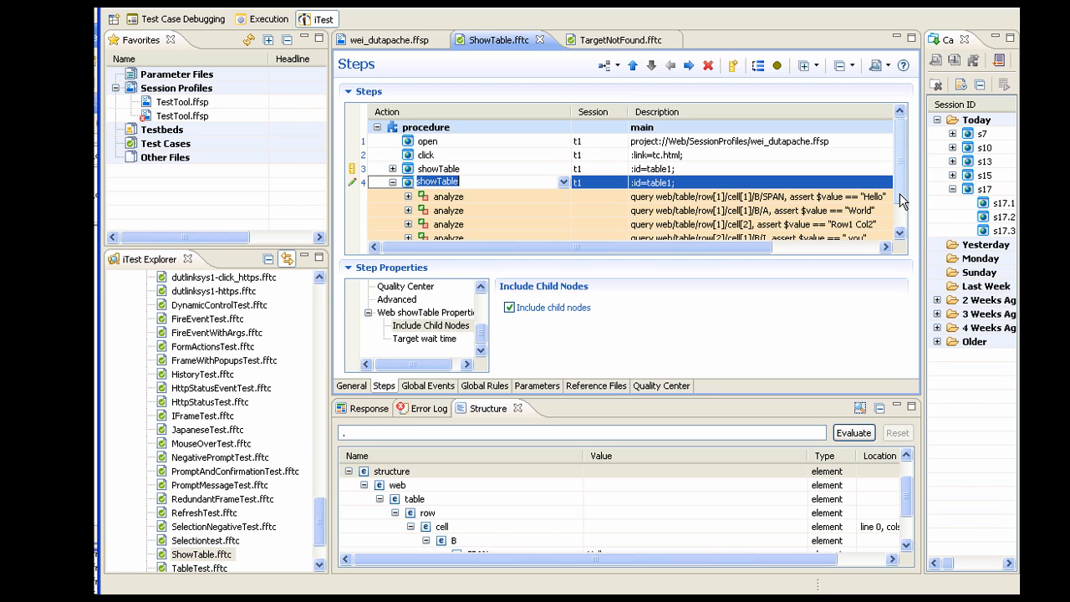
Enlarge the structure view of the second showTable step, expand the second table row's cells and select the first cell's A node.
left_click_drag(908, 506, 600, 444)
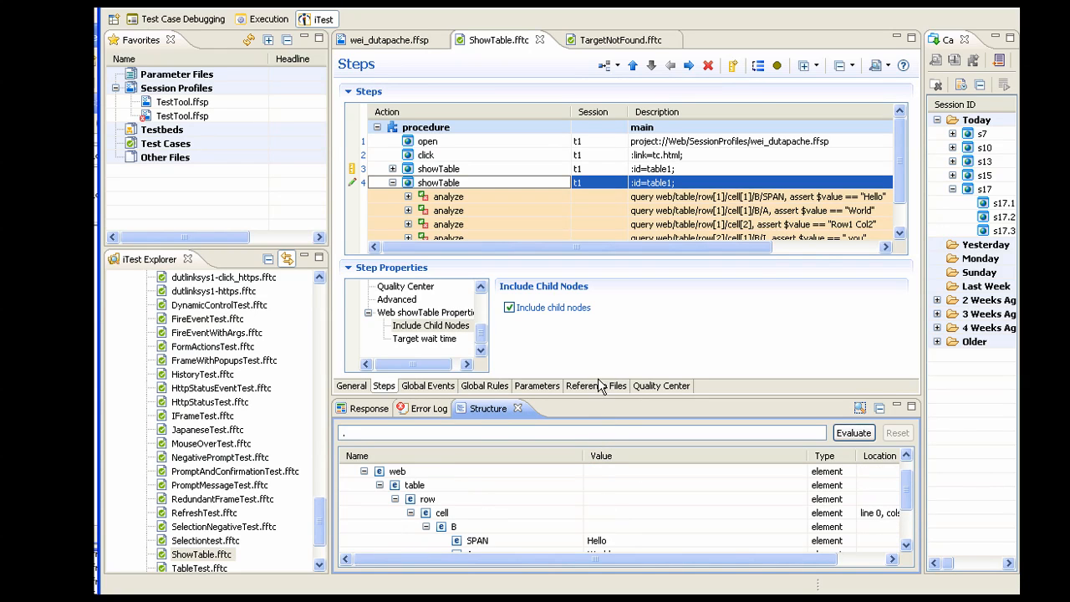
left_click_drag(597, 397, 598, 251)
left_click(379, 353)
left_click(379, 352)
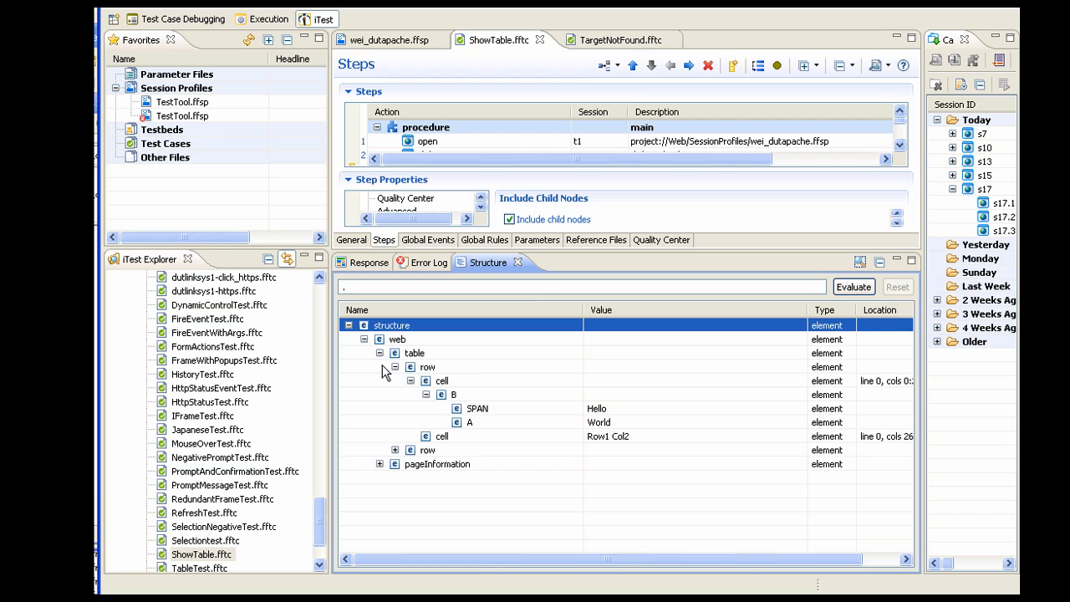
left_click(394, 450)
left_click(410, 464)
left_click(426, 477)
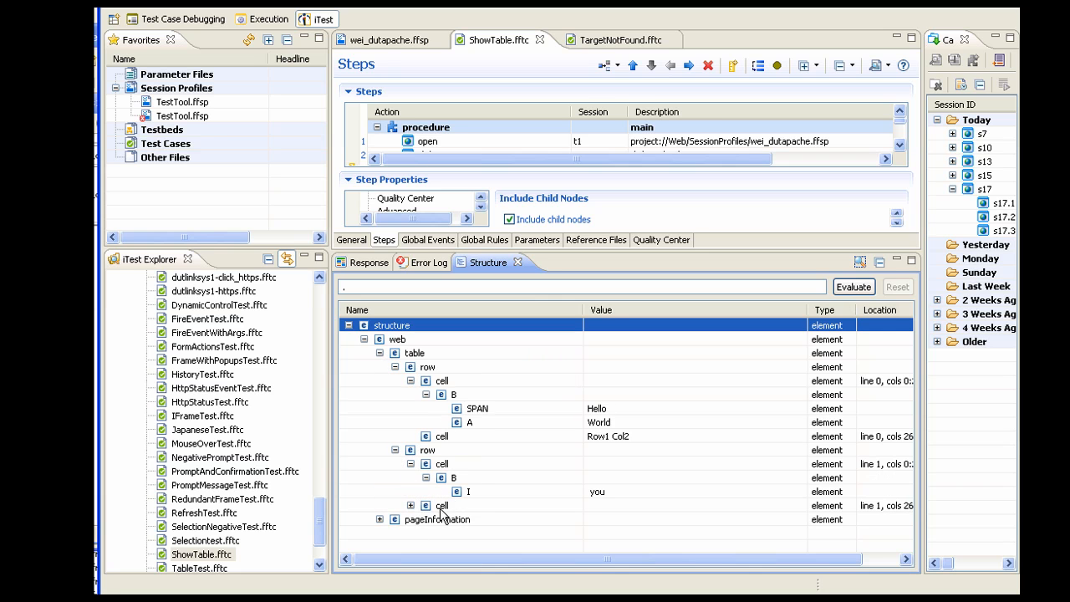
left_click(410, 505)
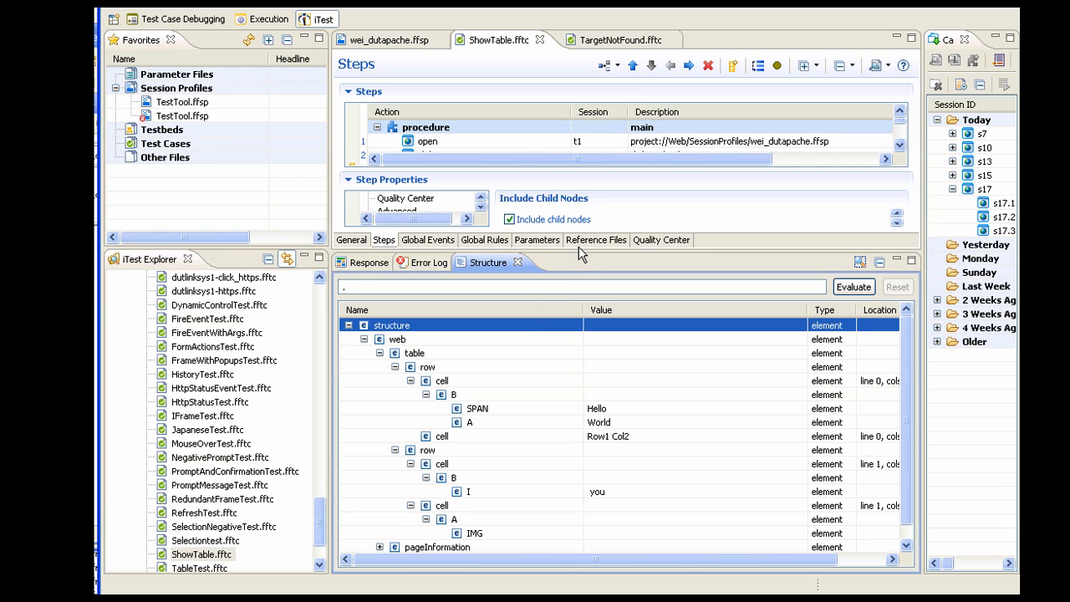
left_click_drag(577, 252, 577, 269)
left_click(535, 442)
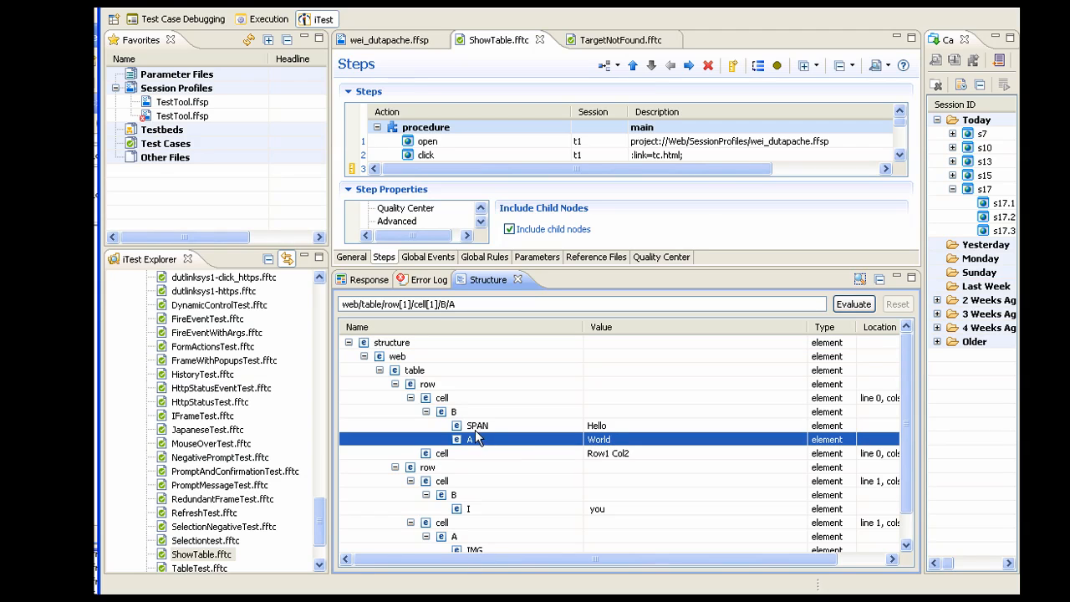
Display the first showTable step's response structure and select the cells of the first table row to see their queries.
left_click(499, 155)
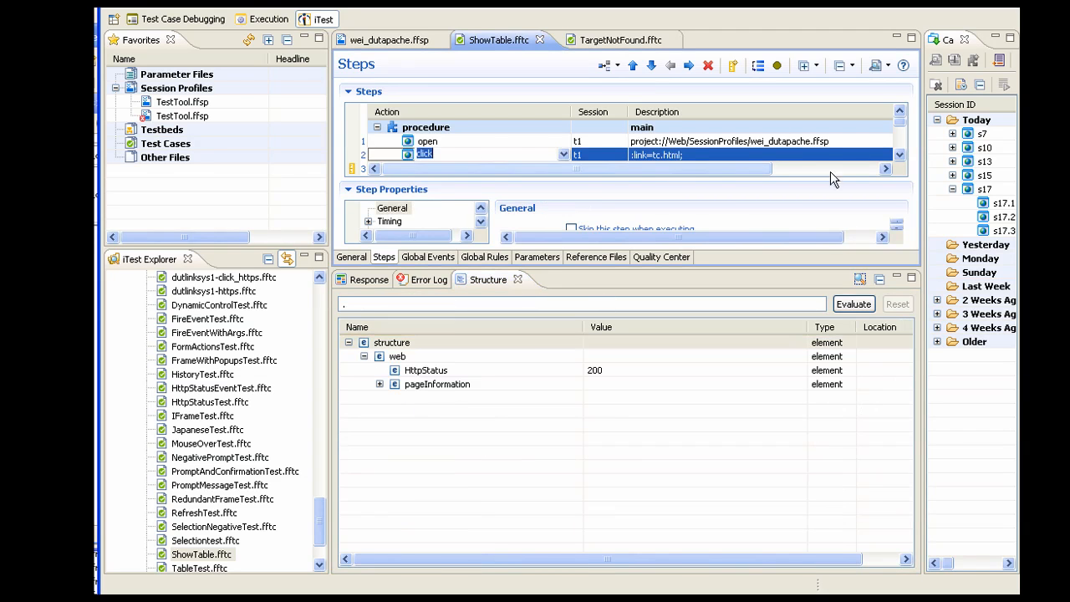
left_click_drag(900, 123, 899, 126)
left_click(660, 155)
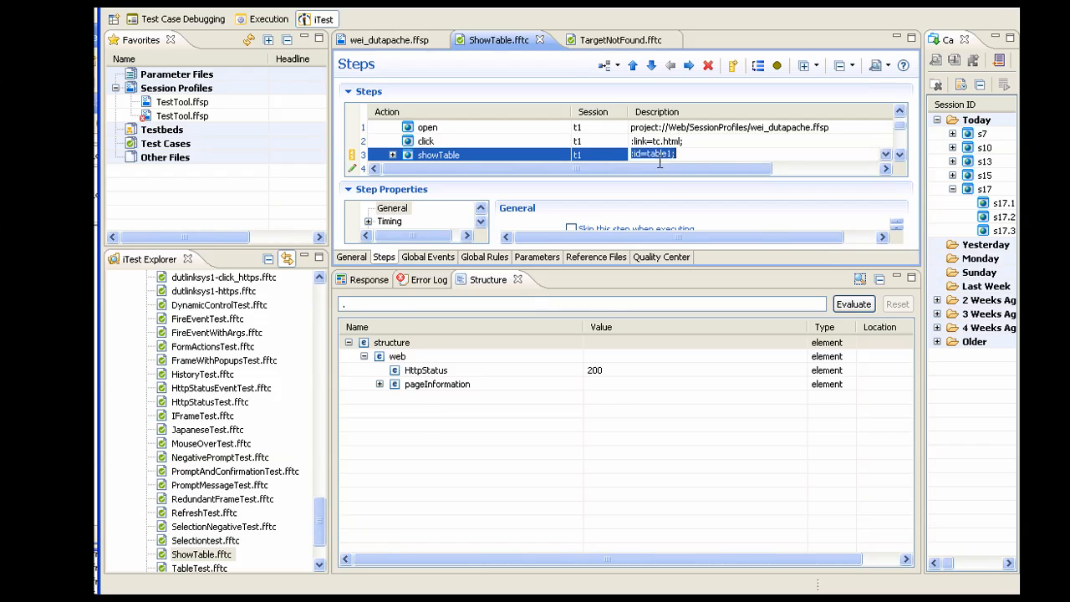
left_click(425, 398)
left_click(462, 412)
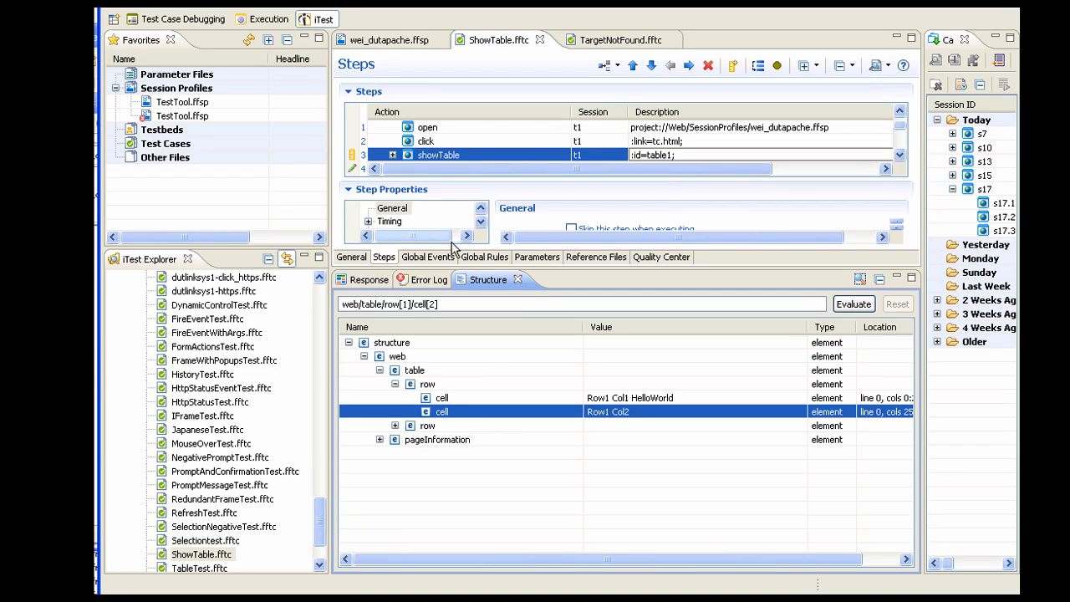
Close the ShowTable.fftc test case.
left_click(323, 535)
left_click_drag(320, 529, 321, 530)
left_click(539, 41)
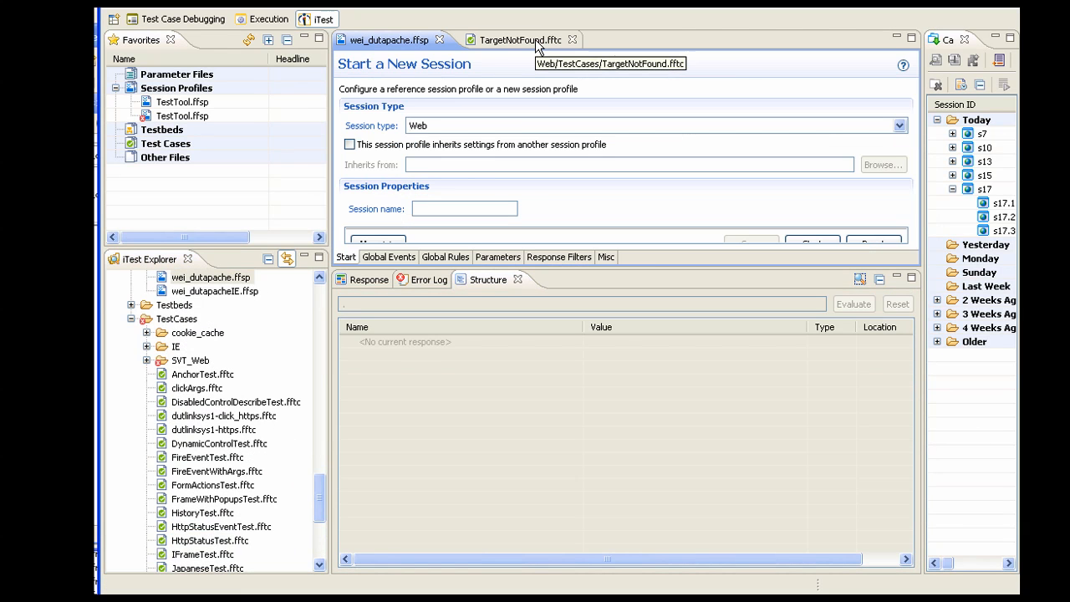
Execute the TargetNotFound.fftc test case in a new window and select the execution message about the missing target "foo".
left_click(539, 42)
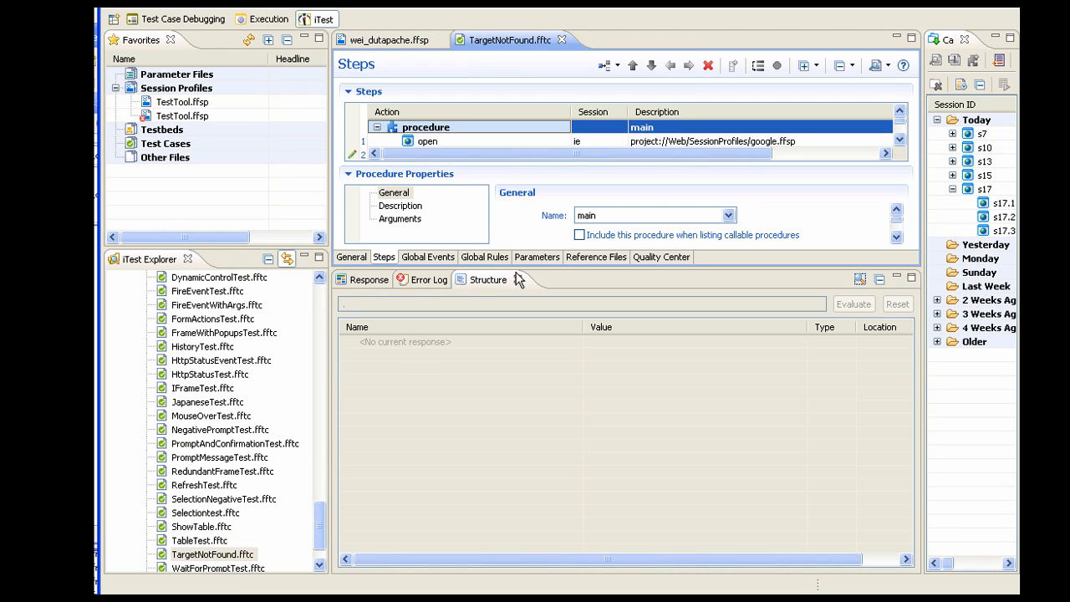
left_click_drag(516, 267, 517, 413)
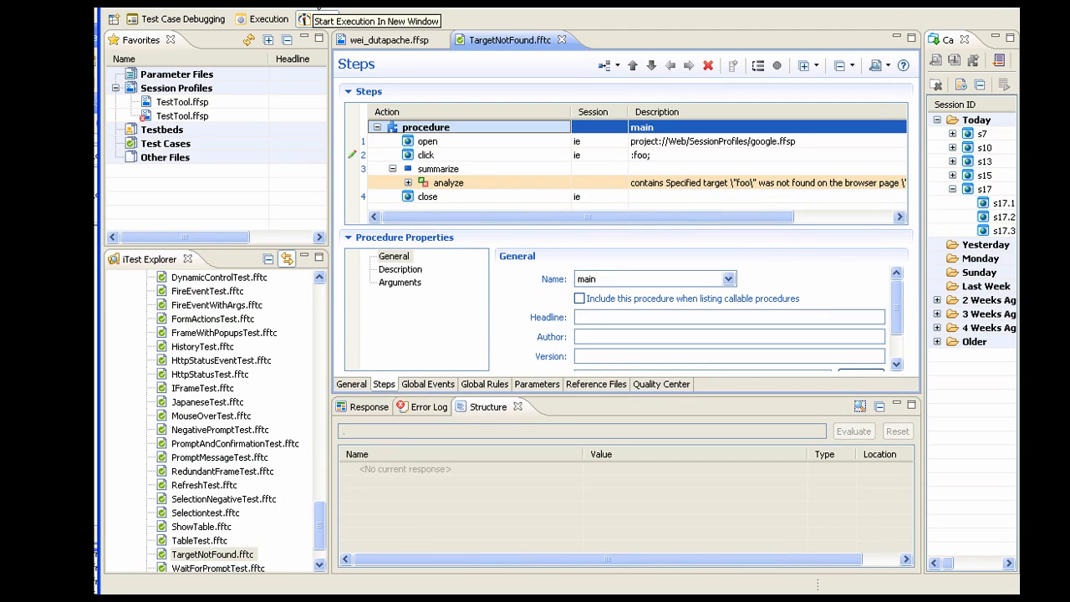
left_click(305, 19)
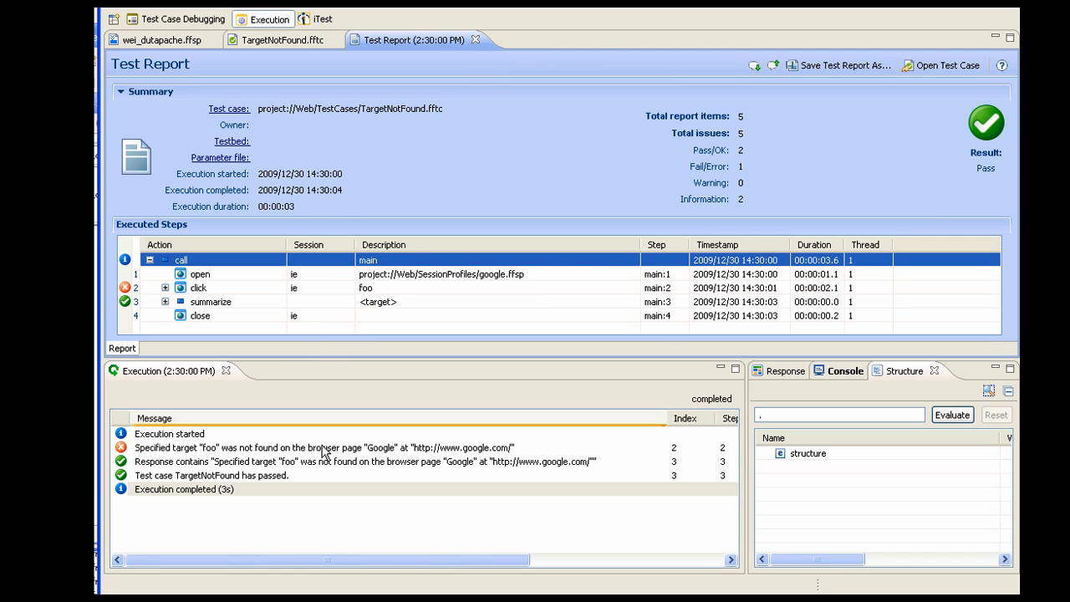
left_click(298, 449)
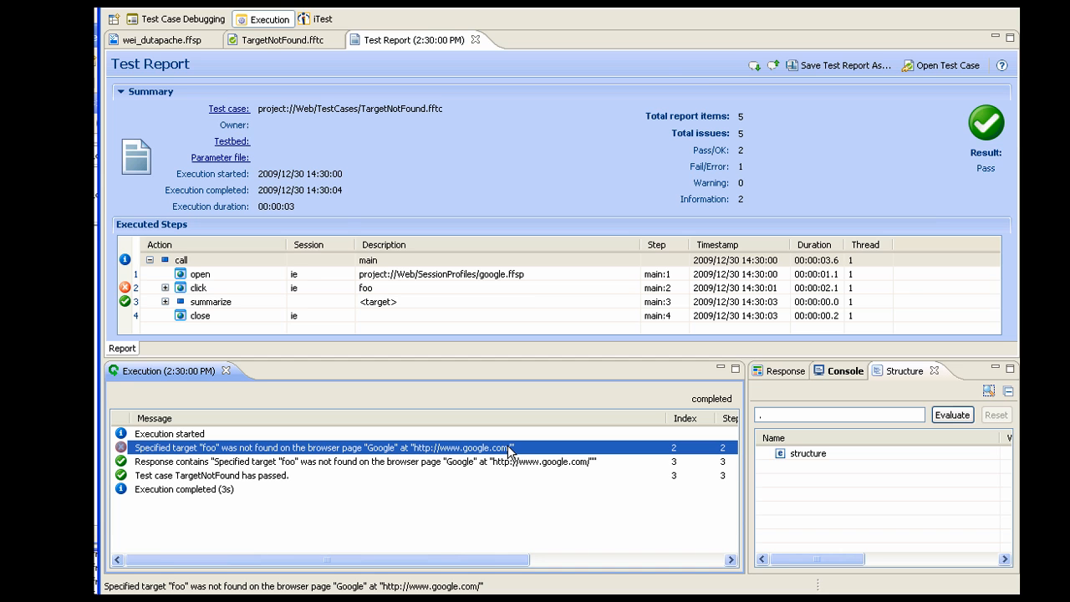
Close the test report and return to the iTest perspective, bringing the end of the TestCases folder's file list into view.
left_click(476, 40)
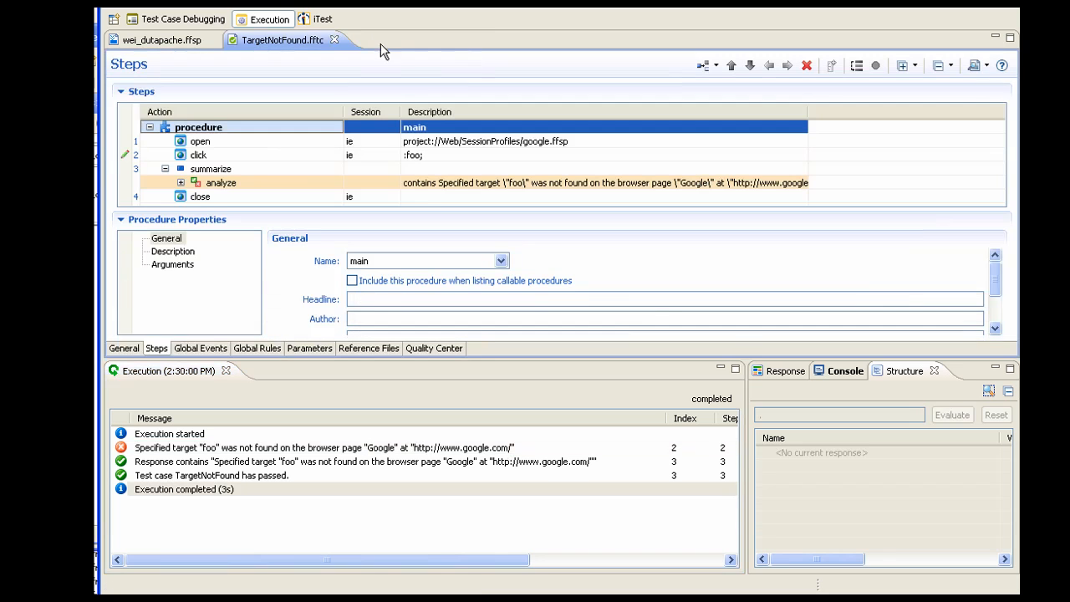
left_click(322, 19)
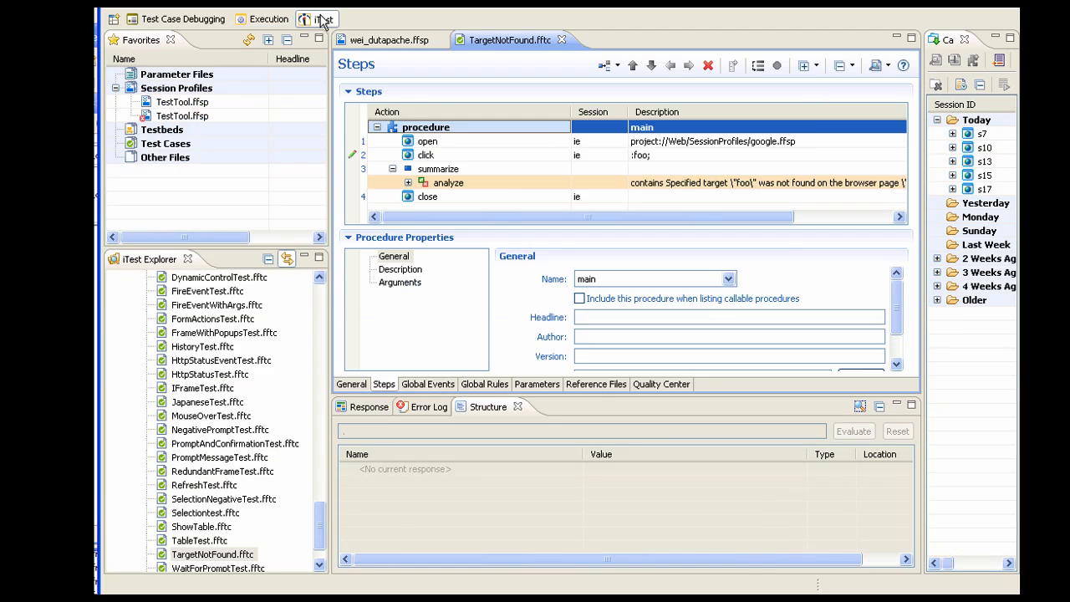
left_click_drag(319, 535, 319, 545)
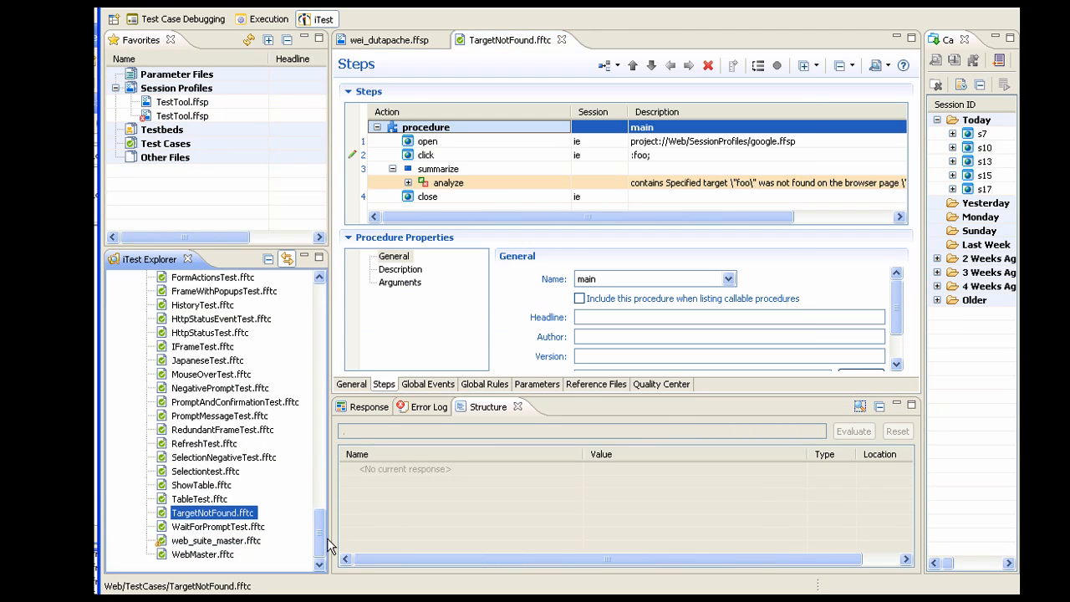